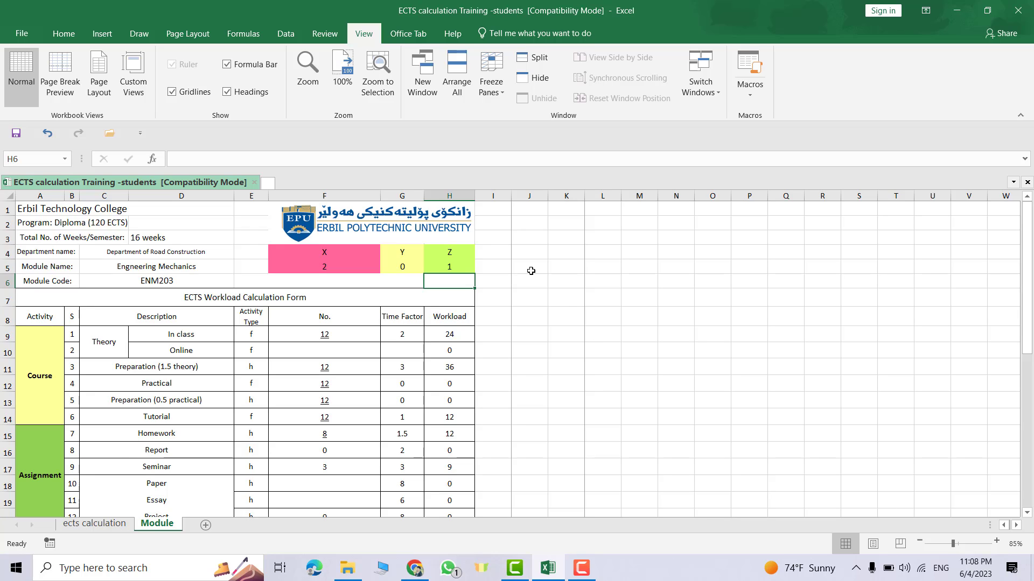
Step: Scroll through the ECTS workload form on the Module sheet
scroll(279, 304, down, 5)
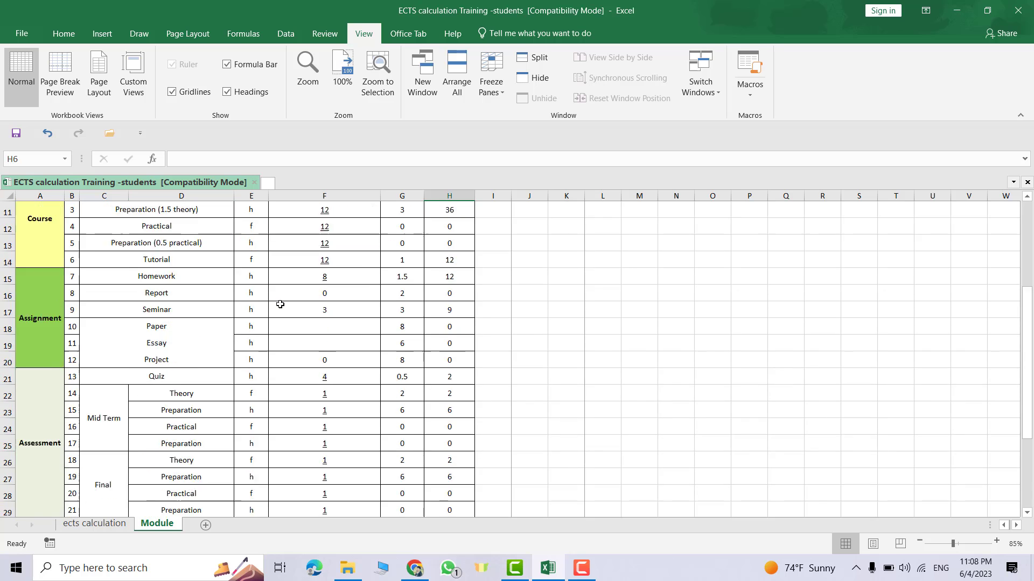
scroll(277, 318, down, 3)
scroll(278, 320, up, 8)
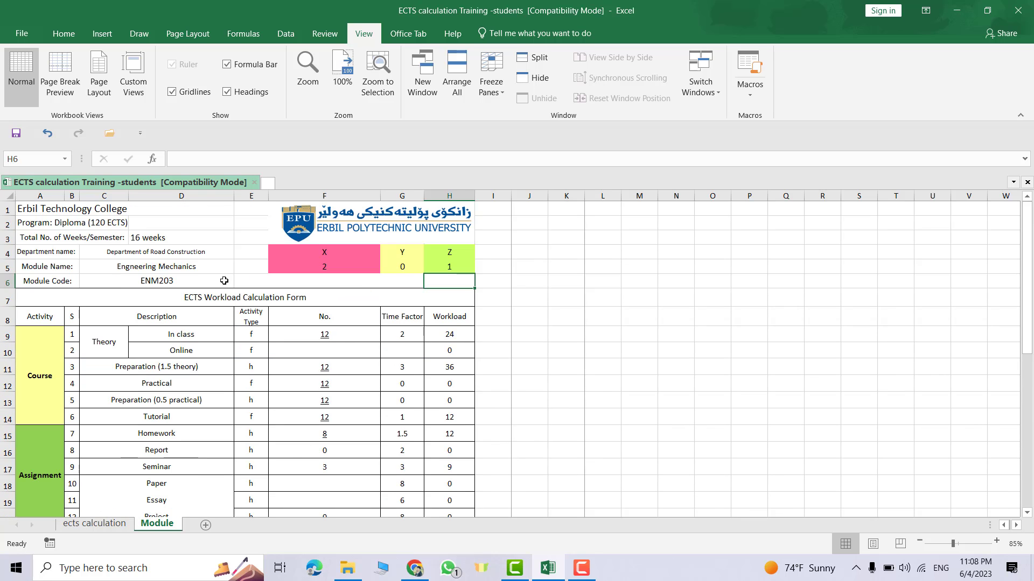
Step: Preview the printout and page through its 4 pages
click(22, 33)
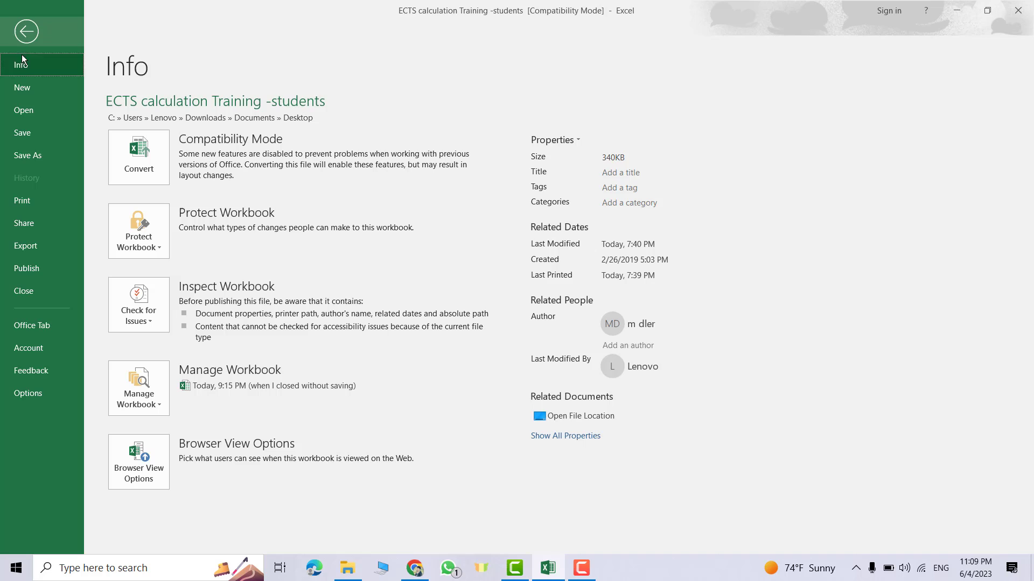
click(22, 203)
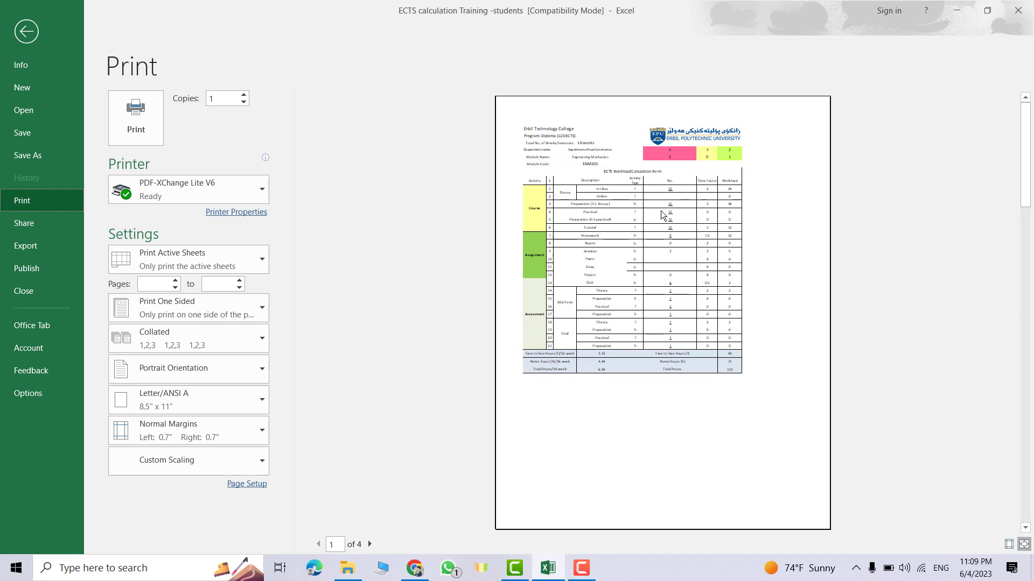
scroll(660, 211, down, 1)
scroll(661, 212, down, 1)
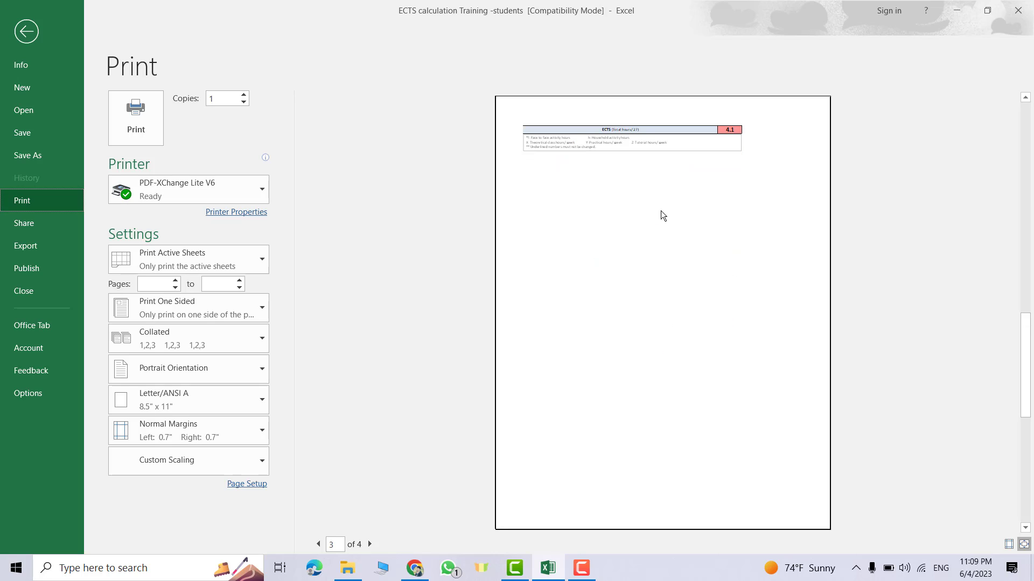
scroll(661, 211, up, 2)
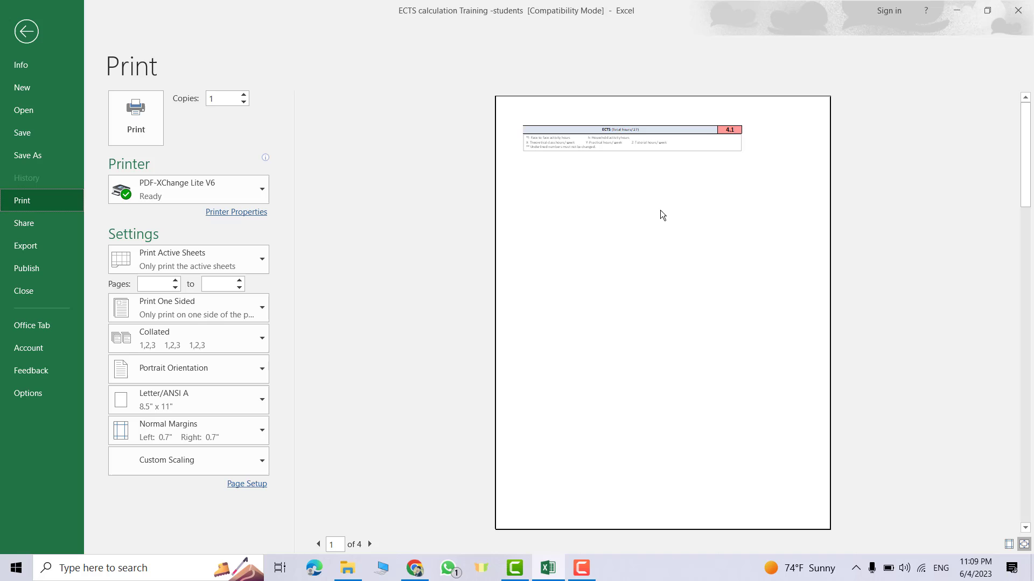
Step: Return to the Module sheet and switch to Page Break Preview to inspect Page 1 and Page 2
key(Escape)
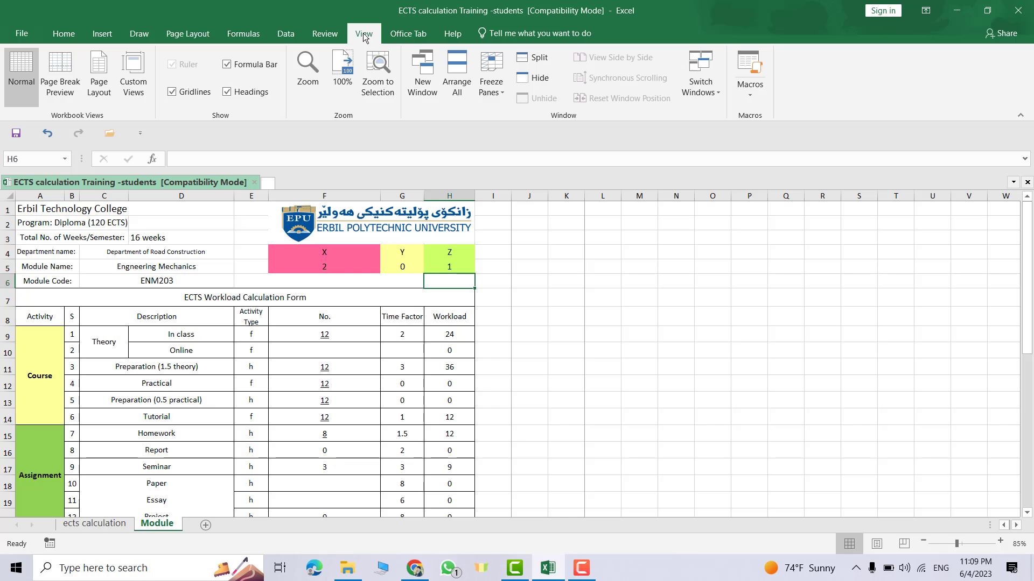
click(66, 82)
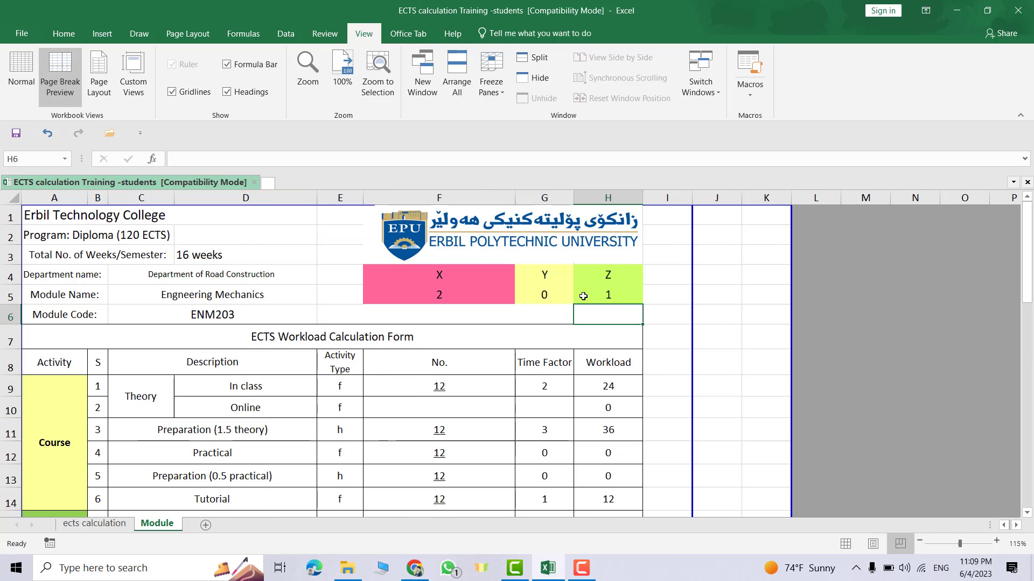
scroll(564, 306, down, 13)
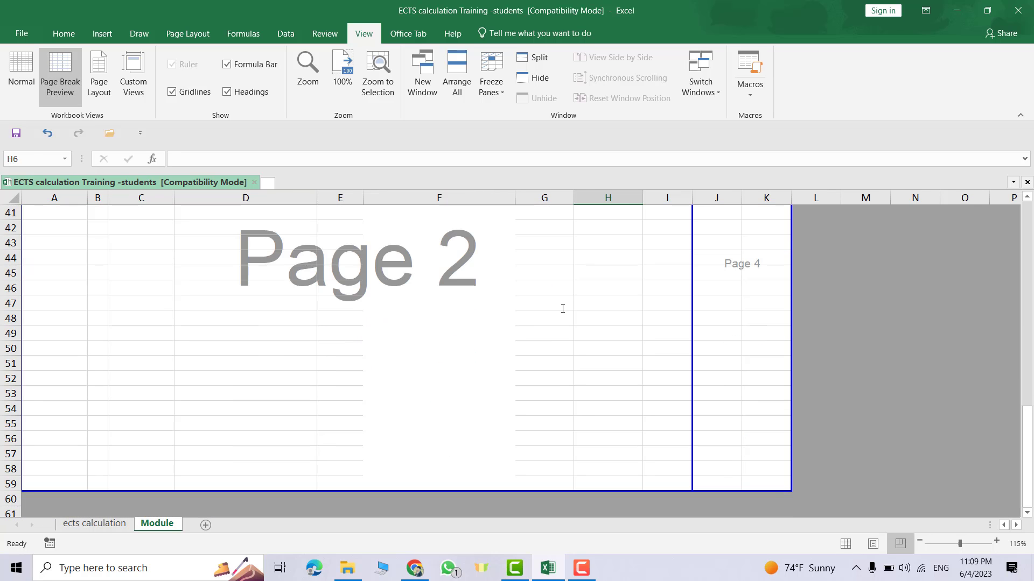
scroll(437, 358, up, 12)
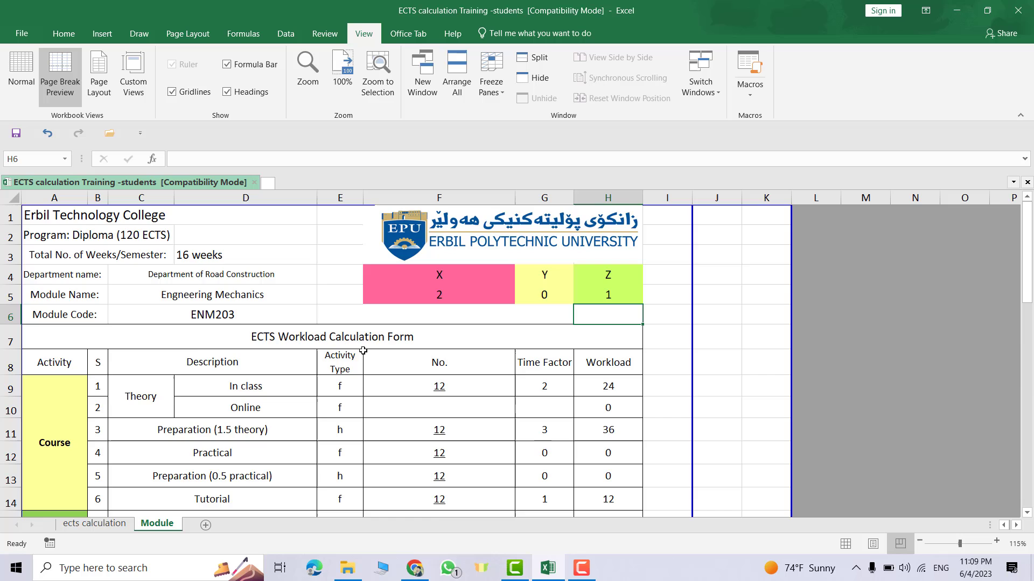
scroll(358, 380, down, 2)
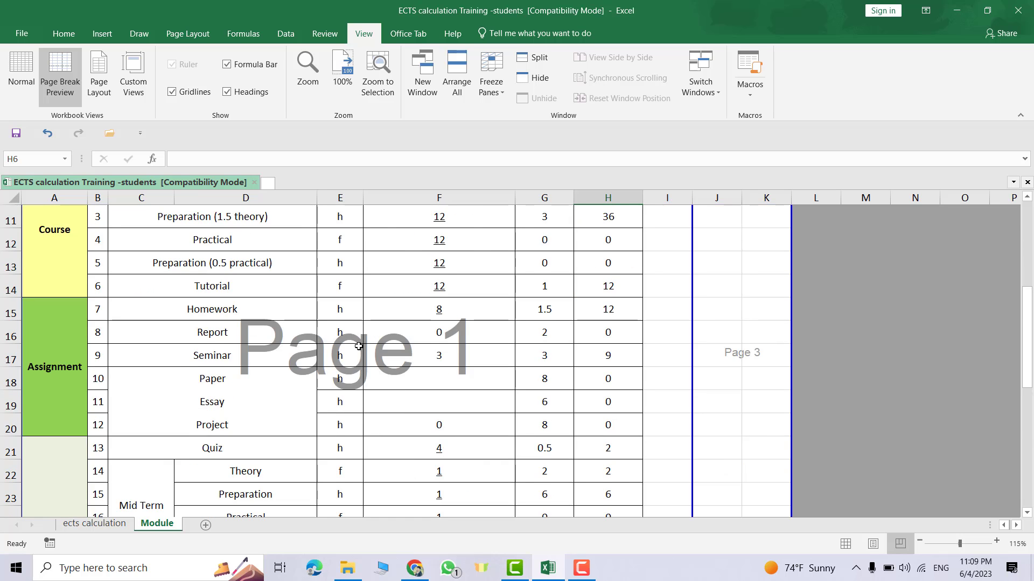
scroll(359, 347, down, 10)
scroll(376, 301, up, 13)
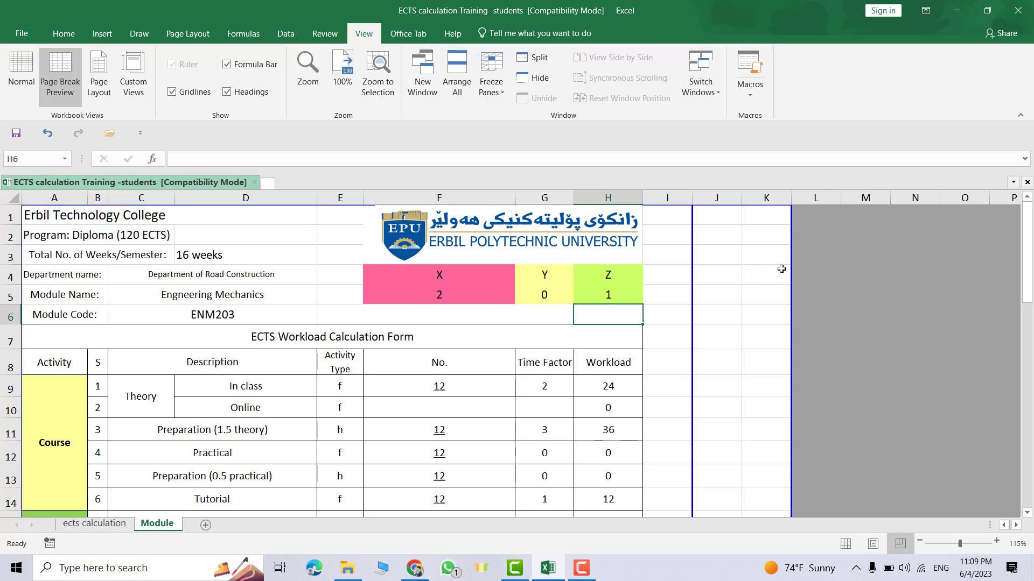
Step: Pull the print area's right page boundary in to end at column H
drag(692, 284, 643, 287)
drag(791, 290, 644, 298)
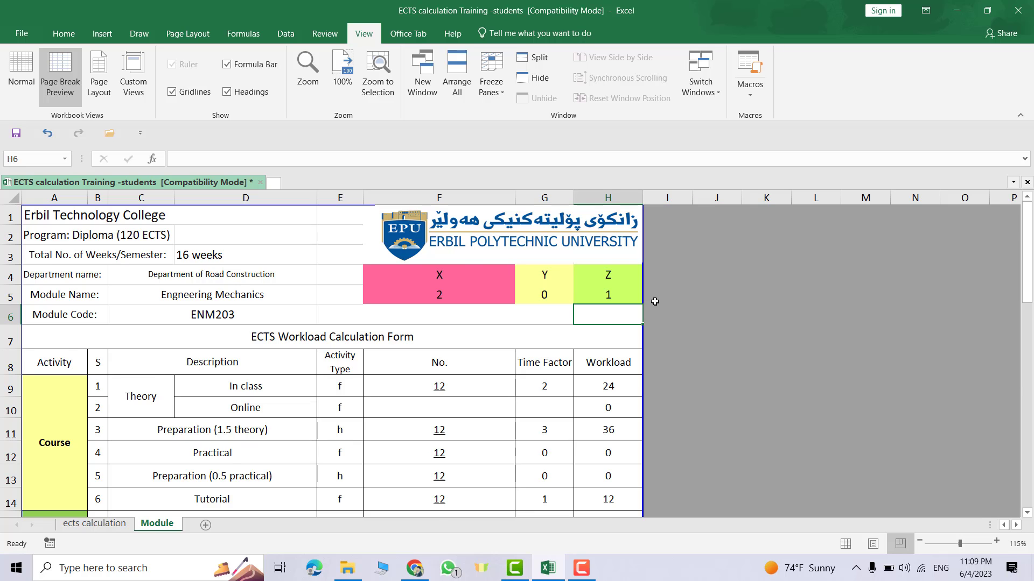
scroll(586, 325, down, 13)
scroll(581, 328, down, 2)
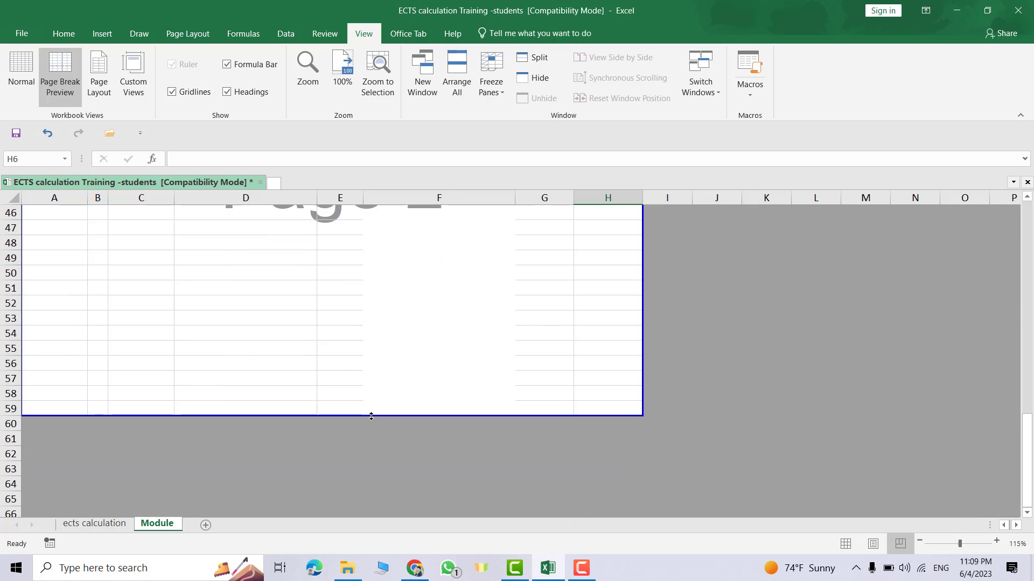
Step: Move the bottom page boundary to end just below row 34
drag(370, 415, 373, 259)
scroll(373, 260, up, 15)
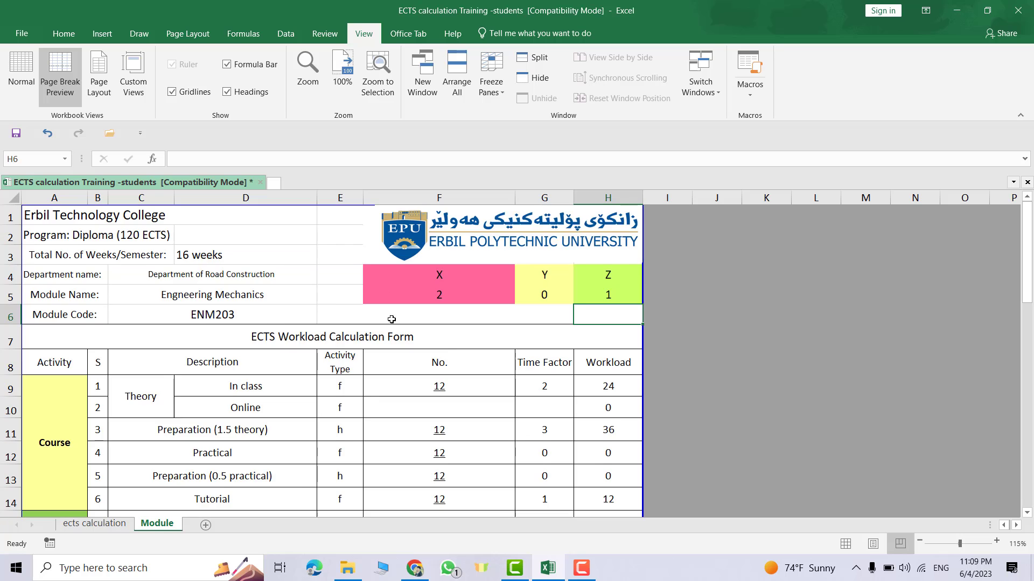
scroll(371, 334, down, 3)
ctrl+scroll(353, 347, down, 3)
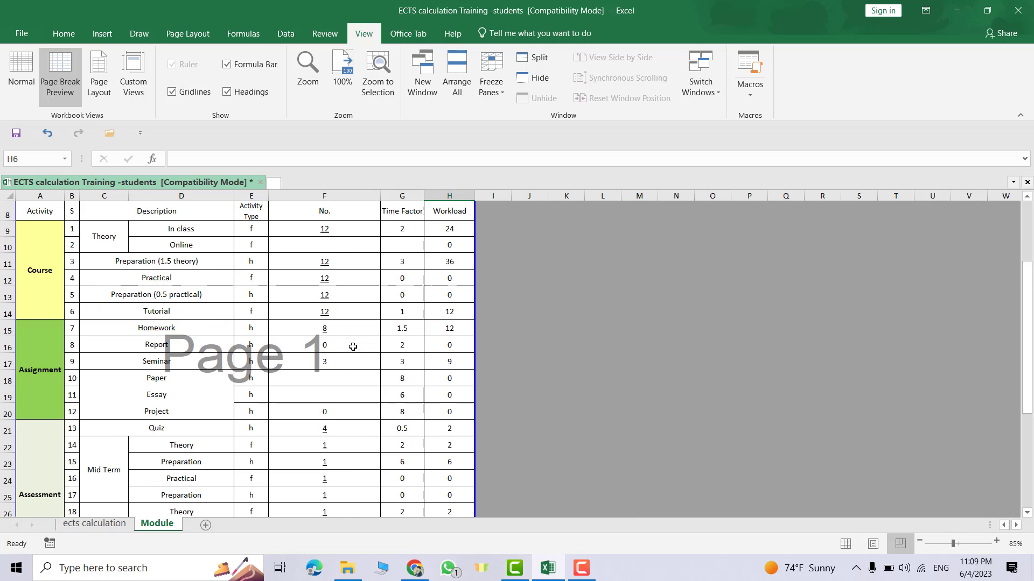
ctrl+scroll(304, 355, down, 1)
scroll(303, 354, down, 5)
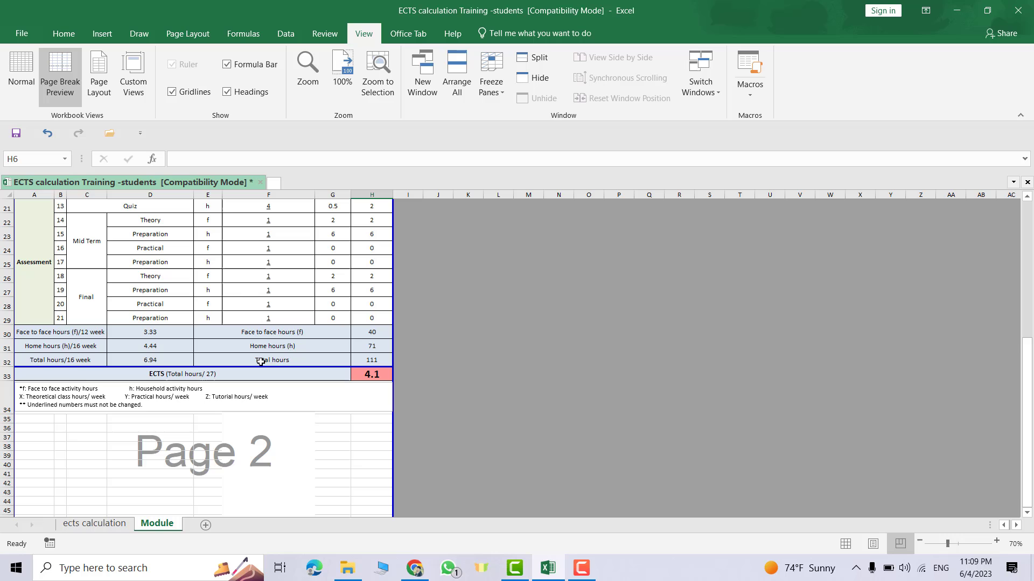
drag(254, 366, 256, 414)
scroll(273, 405, down, 5)
scroll(247, 377, up, 3)
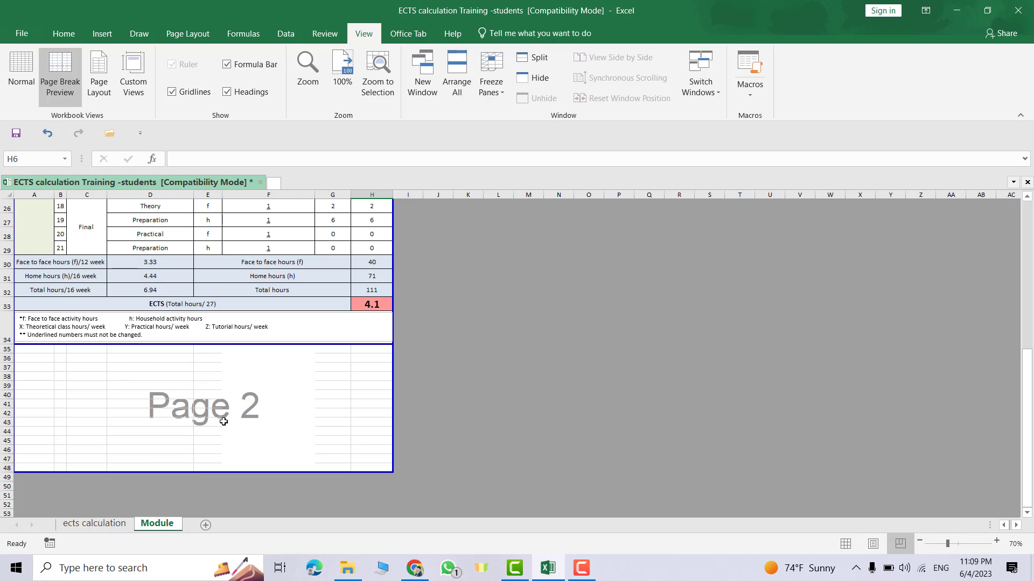
drag(196, 471, 202, 356)
scroll(200, 347, up, 5)
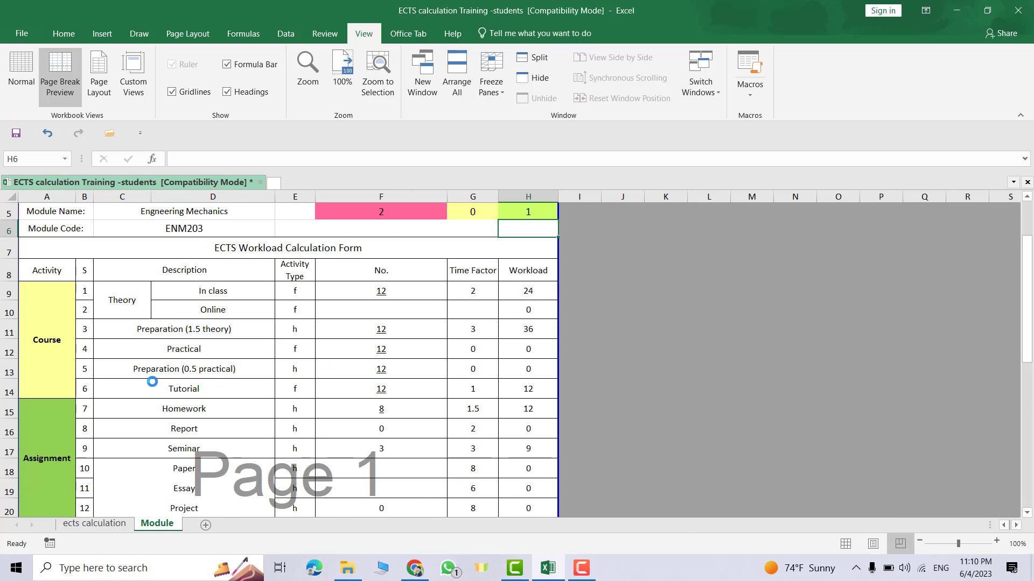
scroll(226, 341, down, 5)
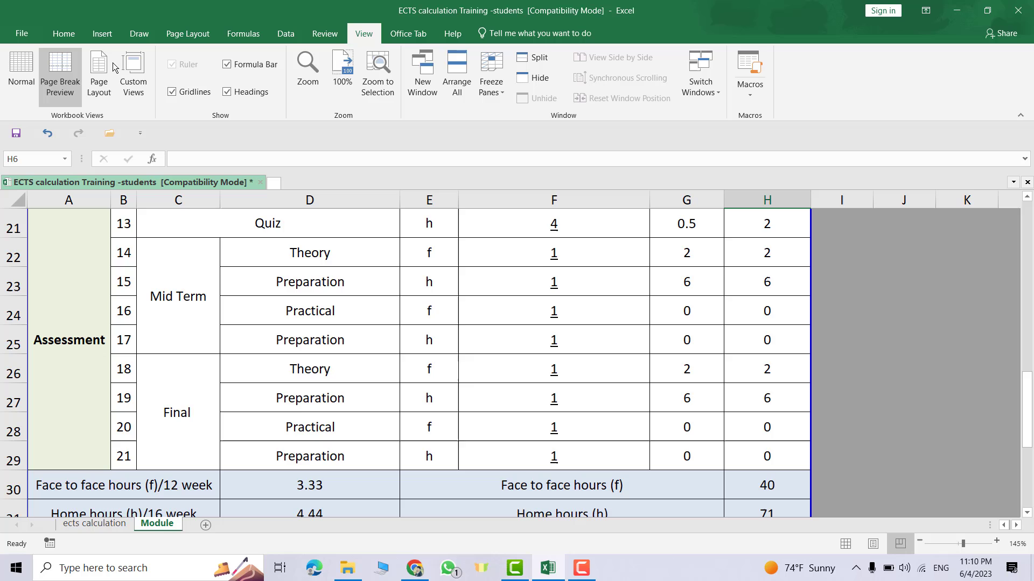
Step: Check in Page Layout view that the form fits one page, then return to Page Break Preview
click(102, 75)
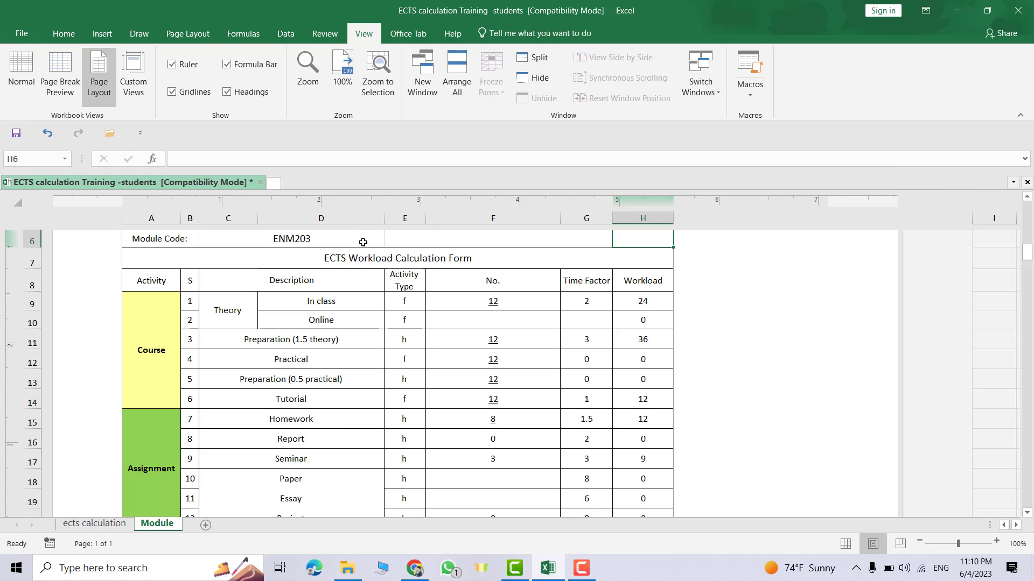
scroll(379, 254, down, 10)
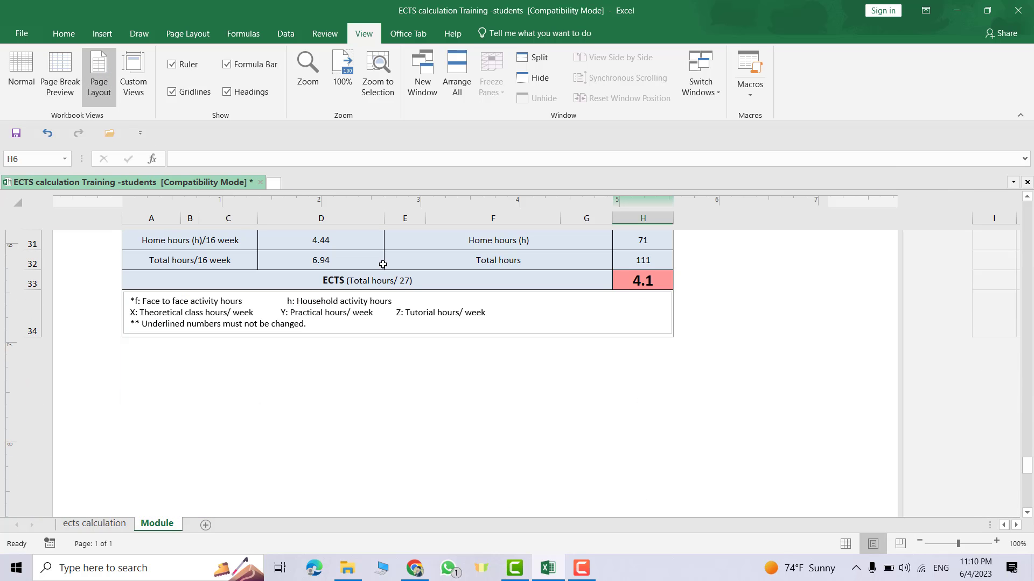
scroll(383, 265, down, 5)
scroll(389, 276, up, 3)
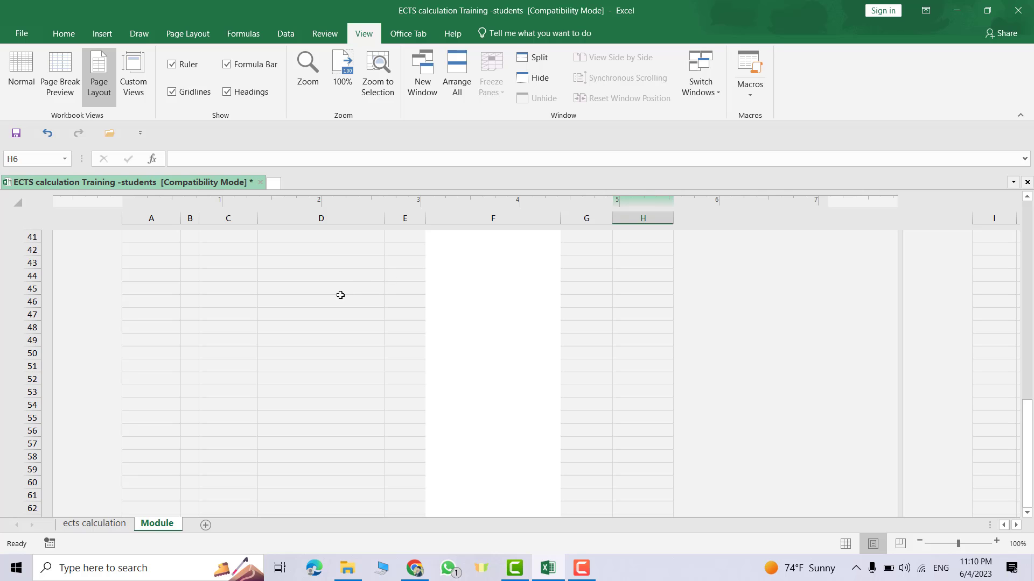
key(ctrl)
scroll(327, 314, down, 4)
scroll(323, 327, down, 3)
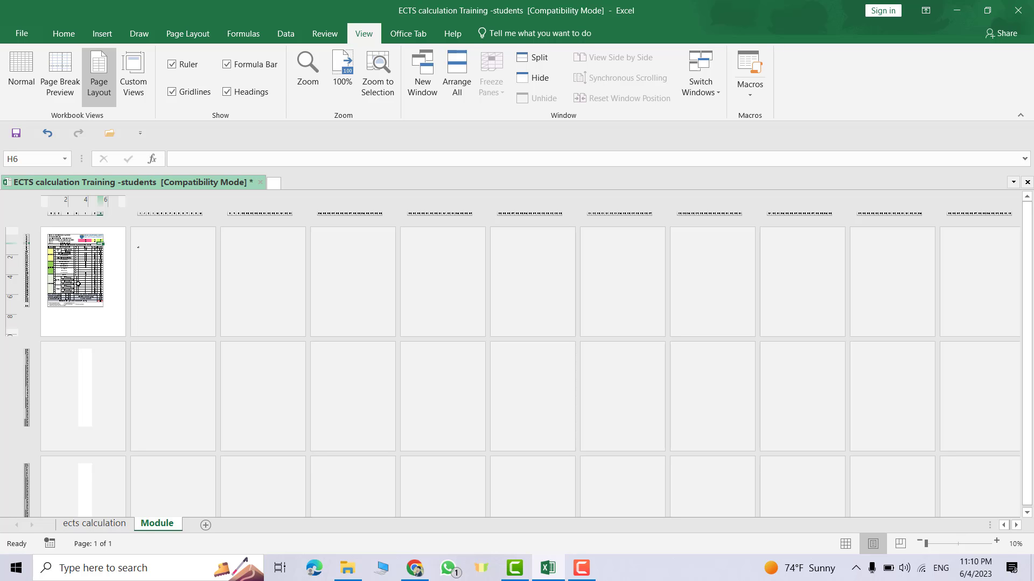
click(69, 69)
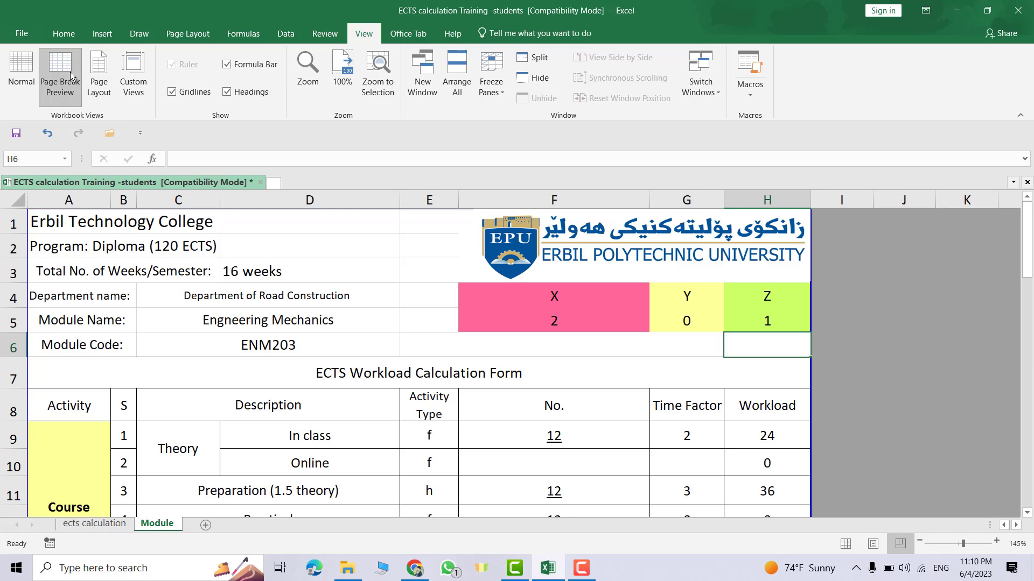
scroll(423, 304, down, 3)
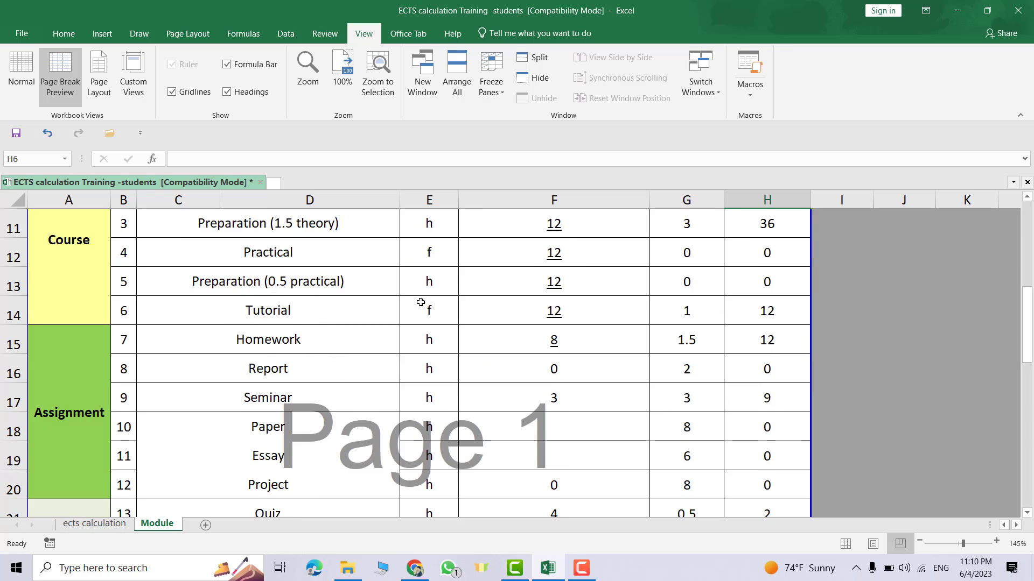
scroll(423, 304, up, 3)
Step: Show the print preview and look over the Print Active Sheets choices, leaving them unchanged
click(20, 35)
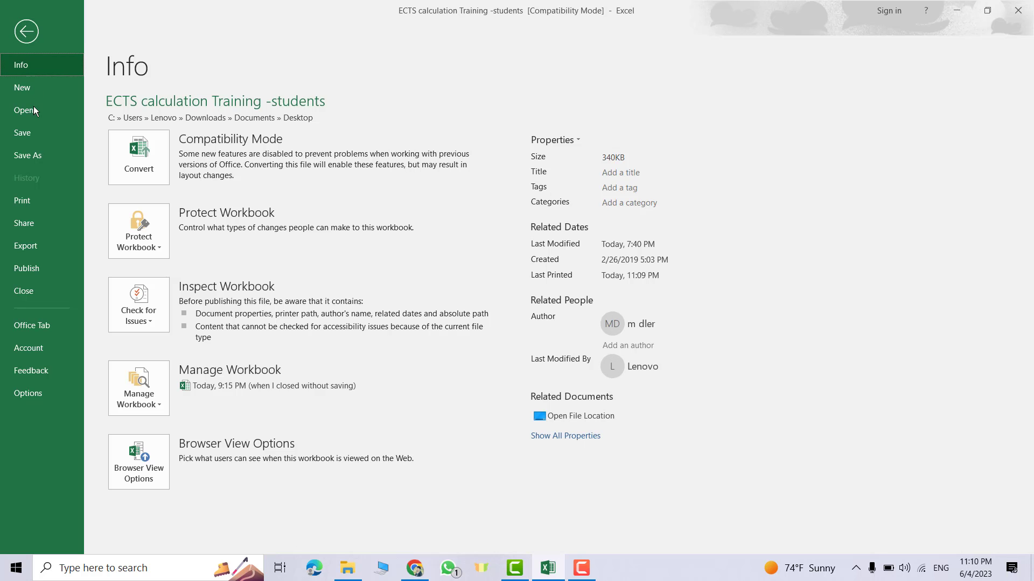
click(29, 202)
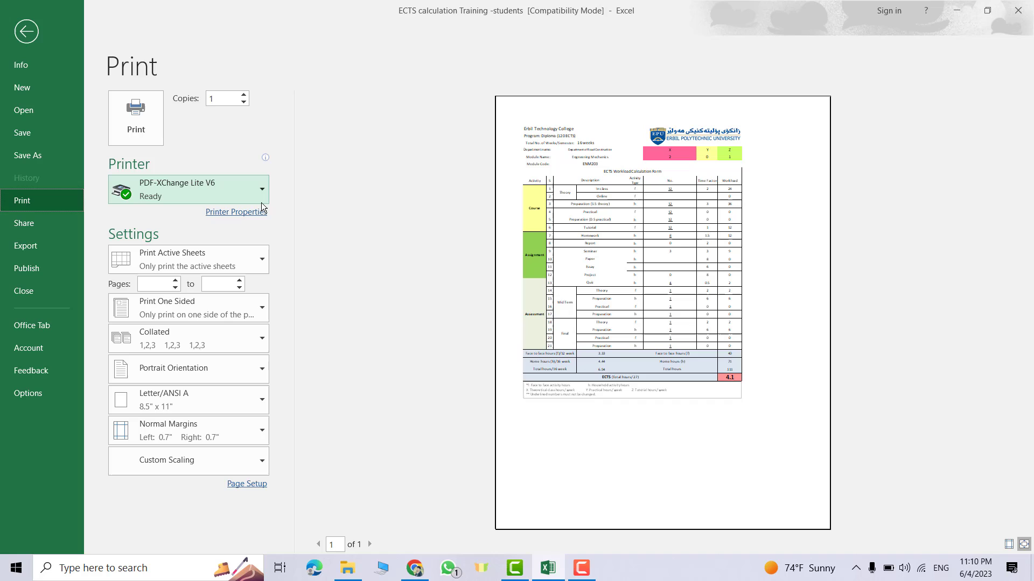
click(263, 261)
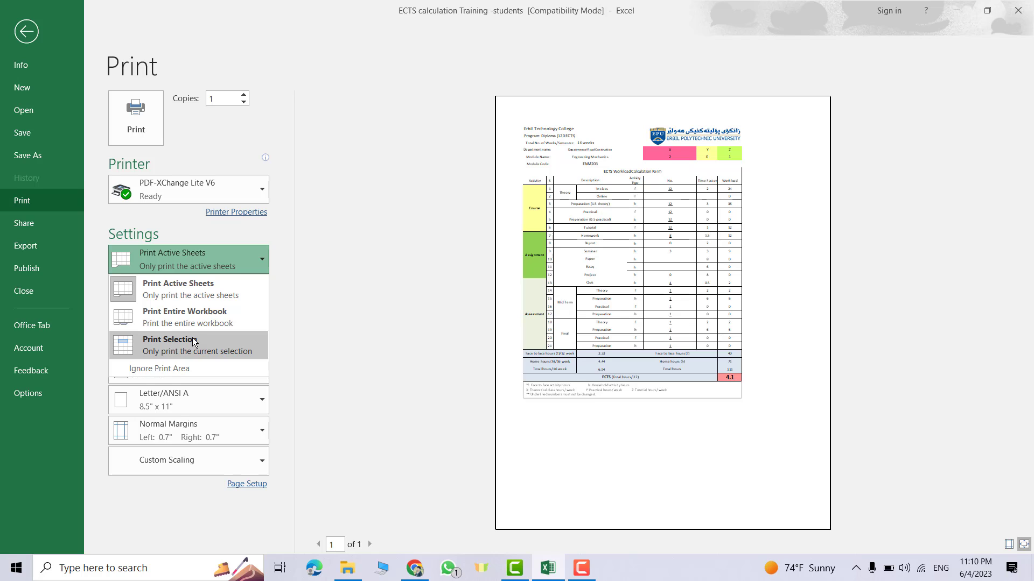
click(195, 256)
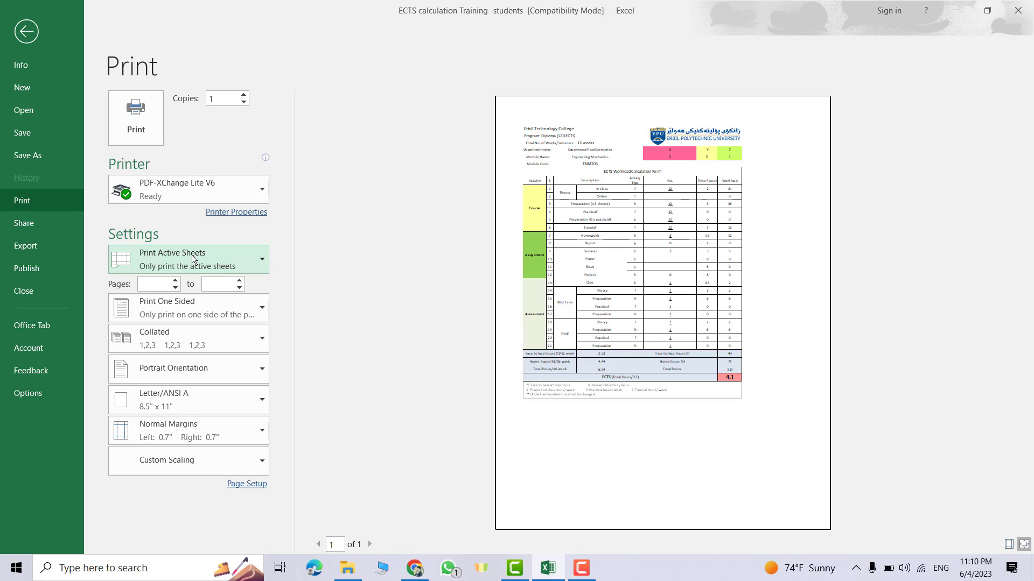
Step: Set the printout to Portrait orientation on A4 paper with Normal margins
click(256, 365)
click(160, 428)
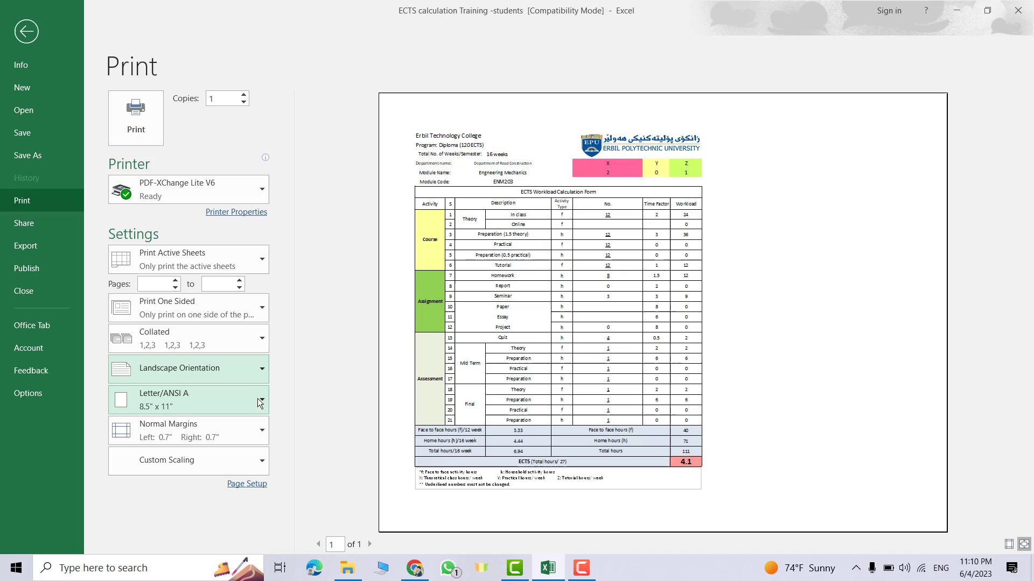
click(263, 368)
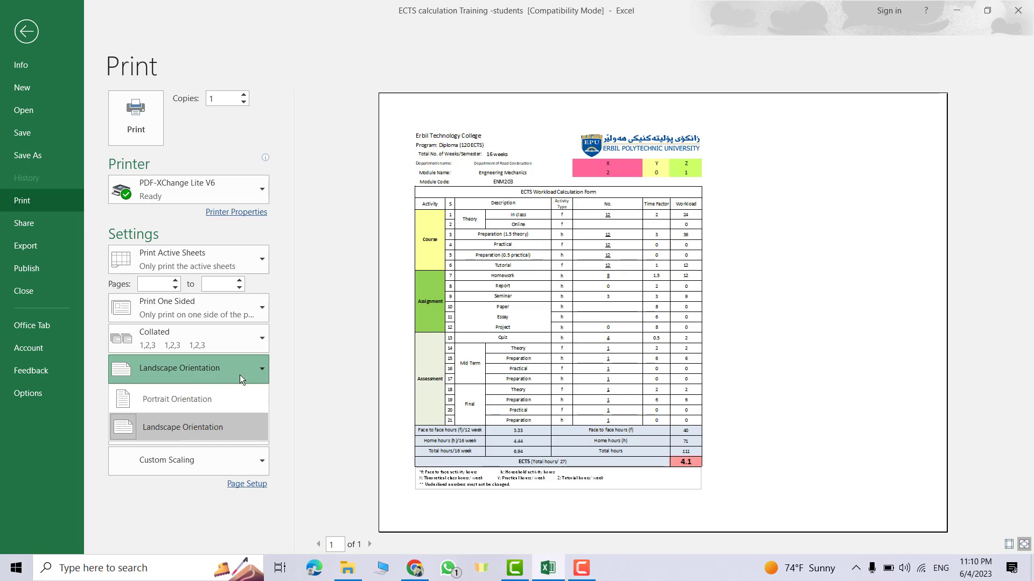
click(176, 400)
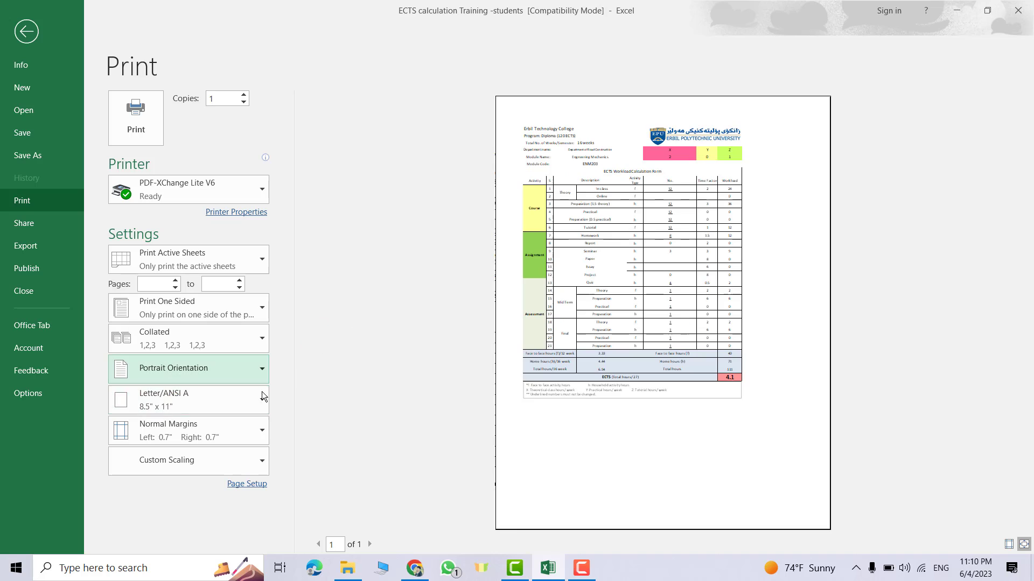
click(262, 399)
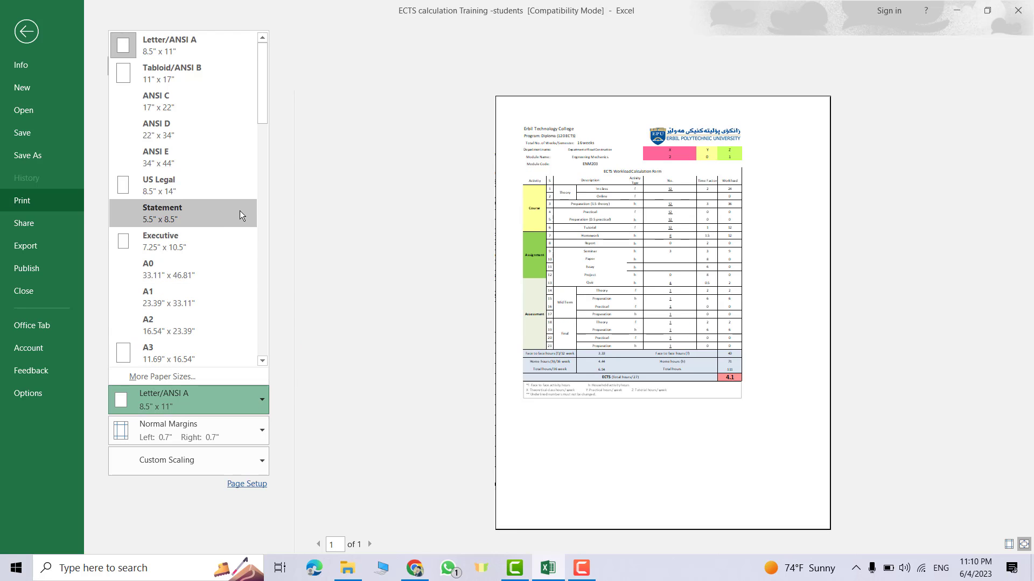
scroll(232, 229, down, 2)
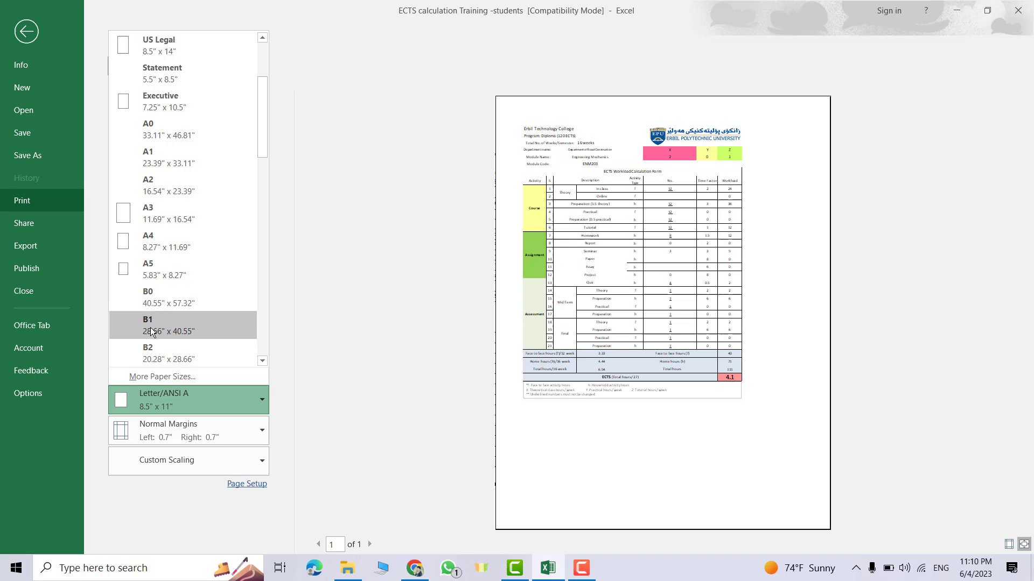
click(151, 248)
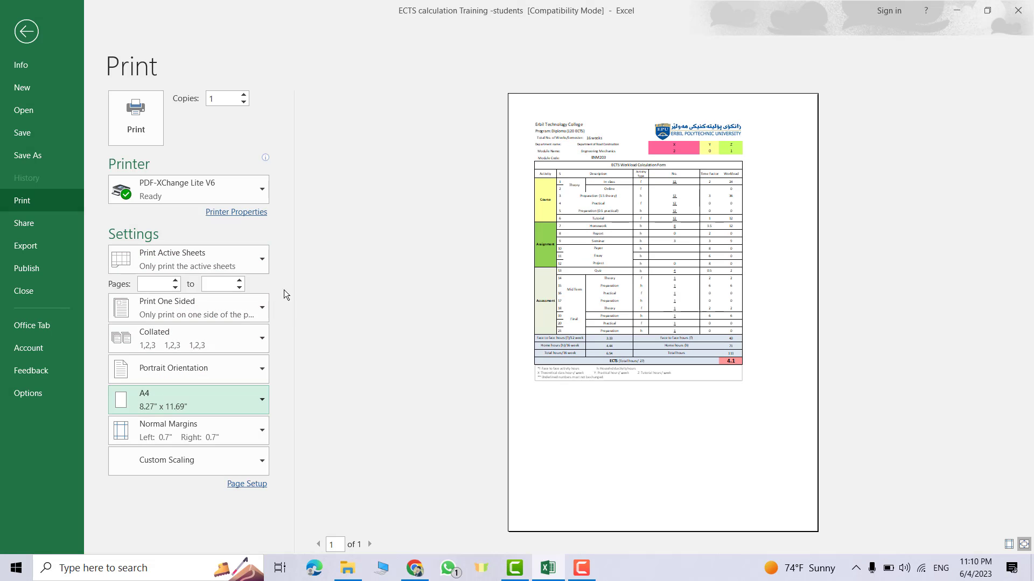
click(263, 432)
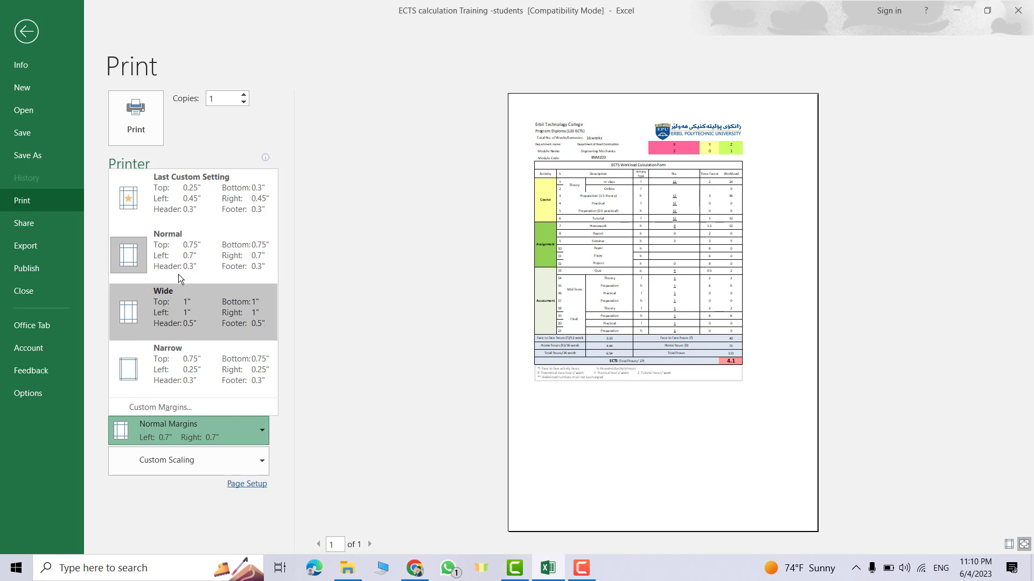
click(137, 262)
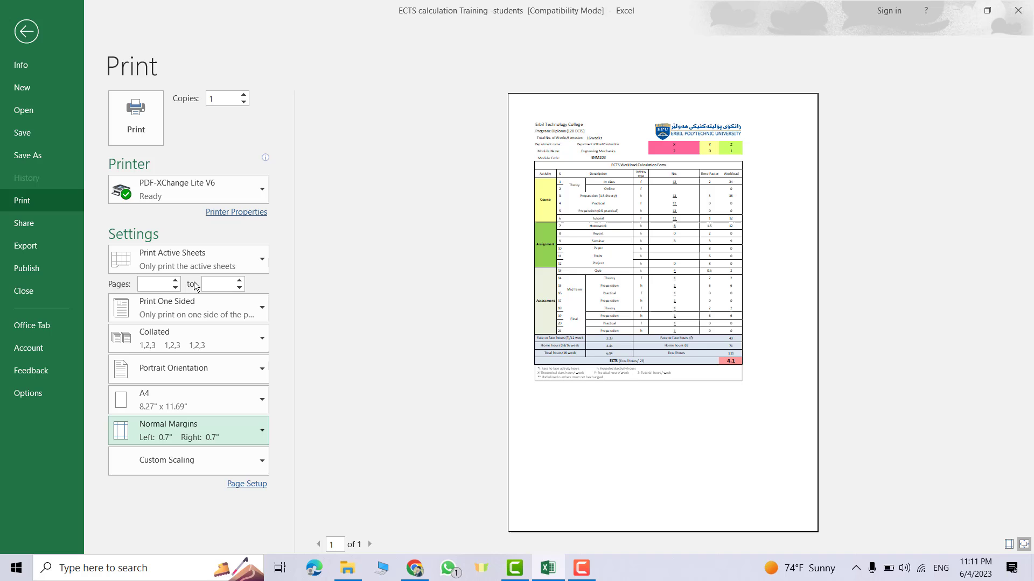
Step: Compare No Scaling, Fit Sheet, Fit All Columns and Fit All Rows, settling on Fit All Columns on One Page
click(260, 464)
click(169, 270)
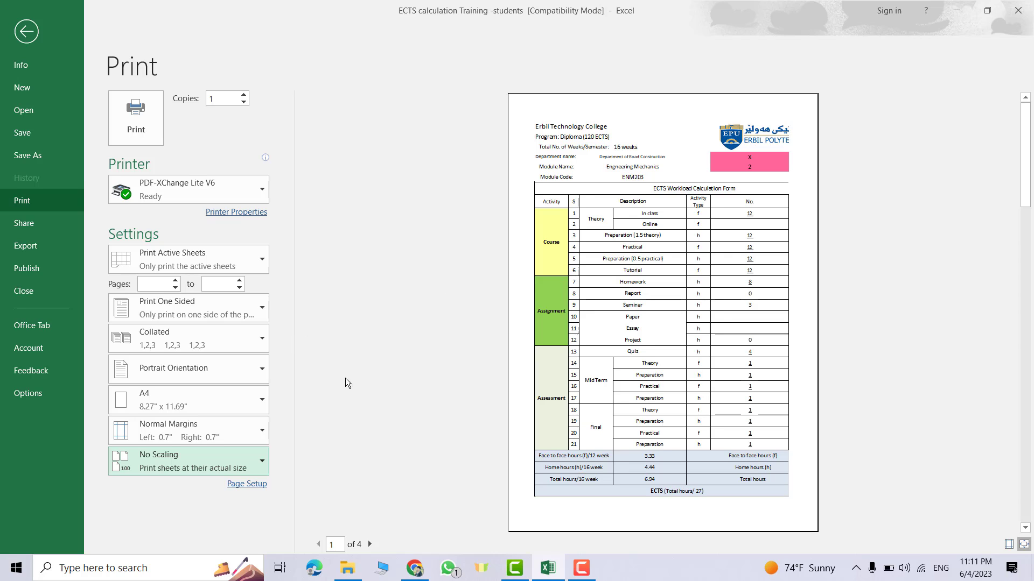
click(260, 464)
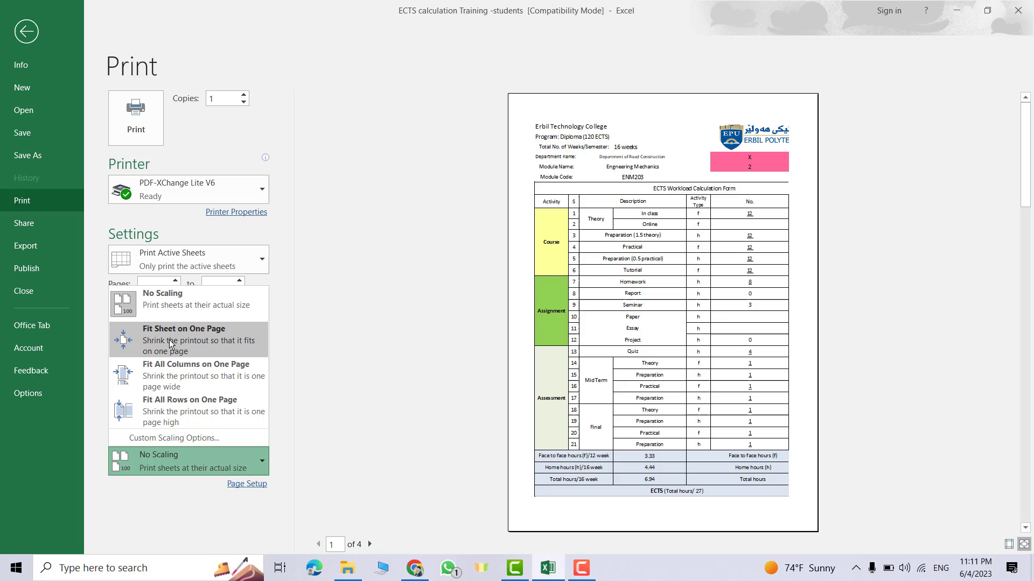
click(169, 340)
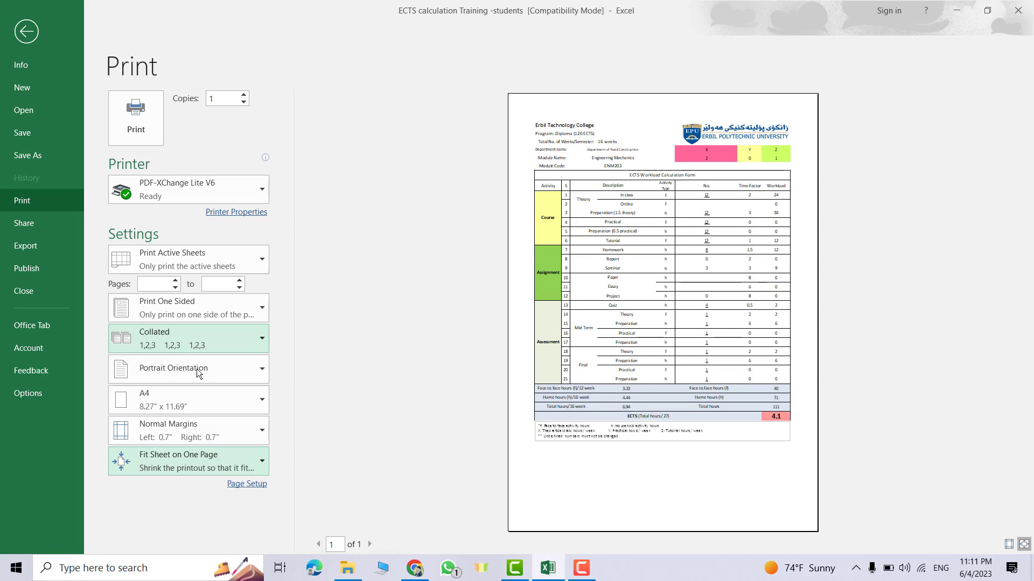
click(263, 466)
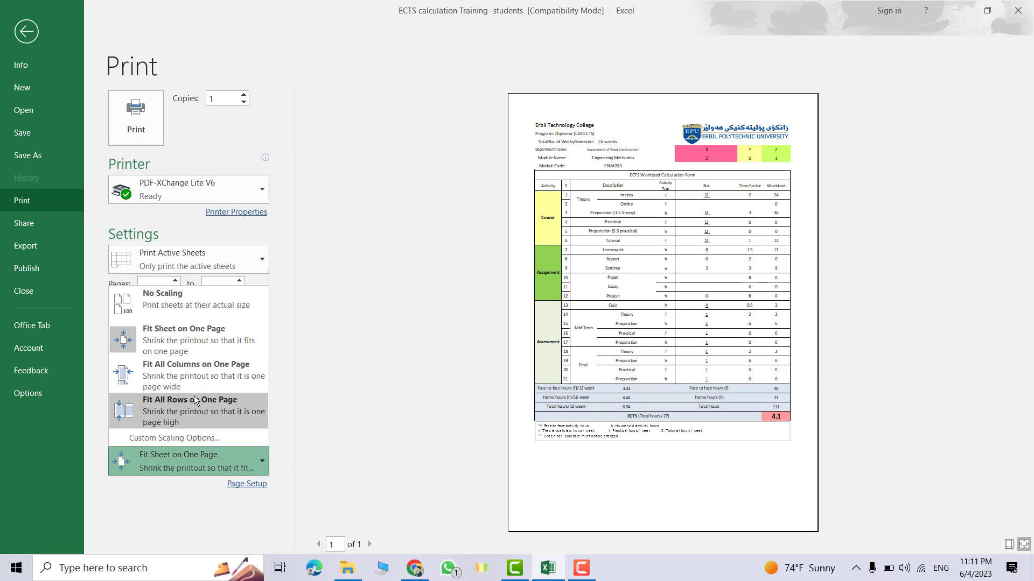
click(175, 373)
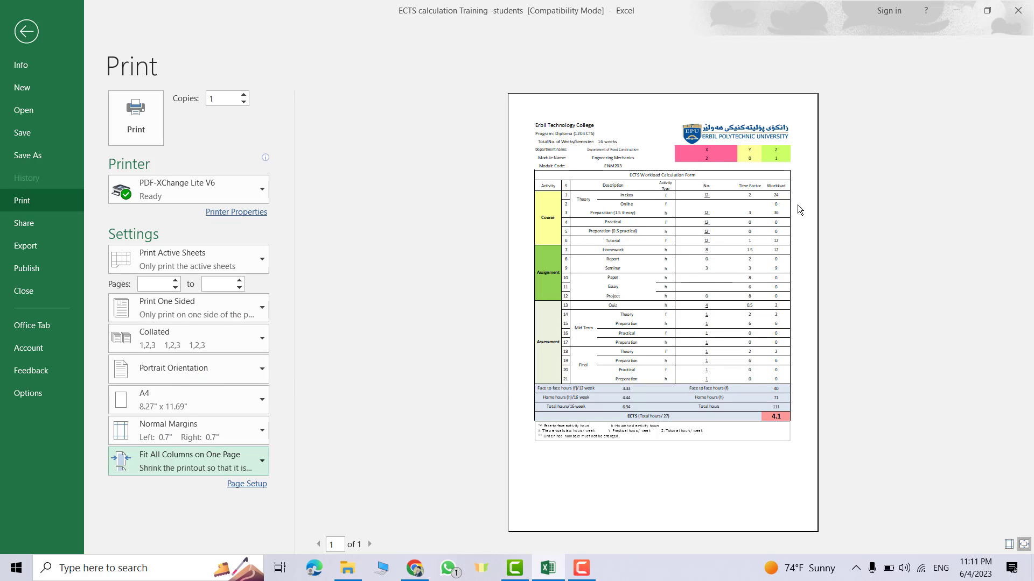
click(262, 462)
click(208, 410)
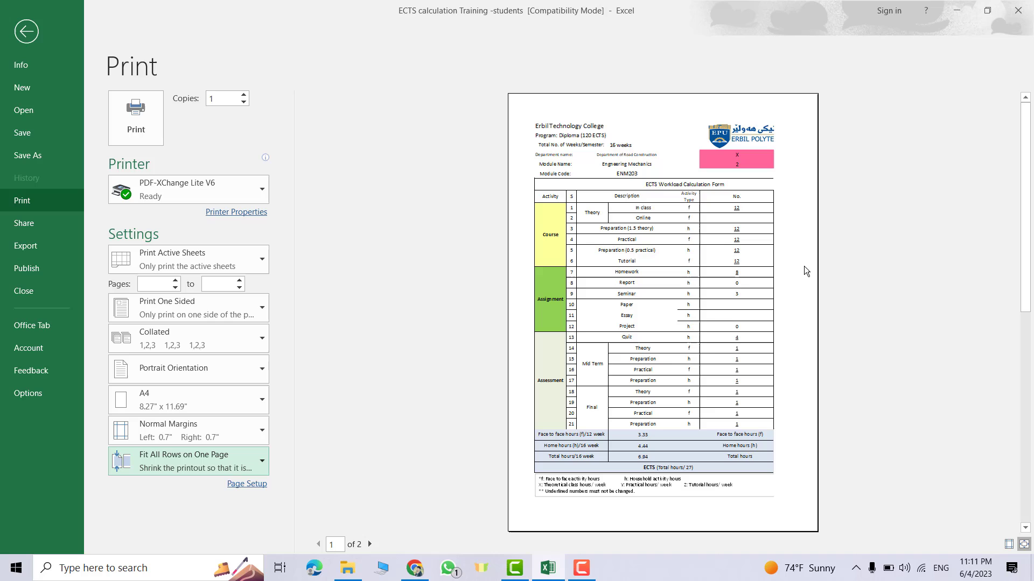
scroll(741, 290, down, 1)
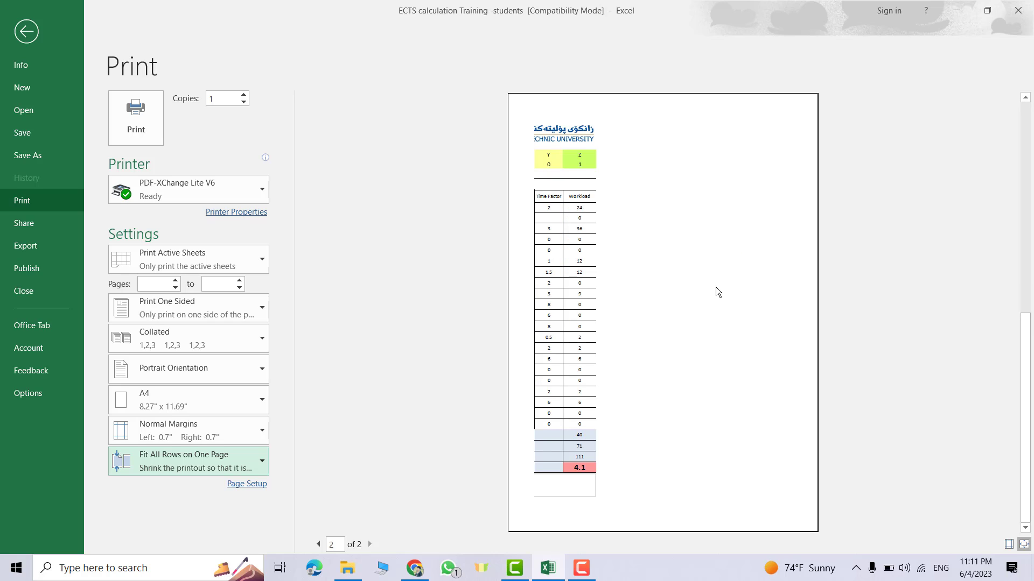
scroll(676, 302, up, 1)
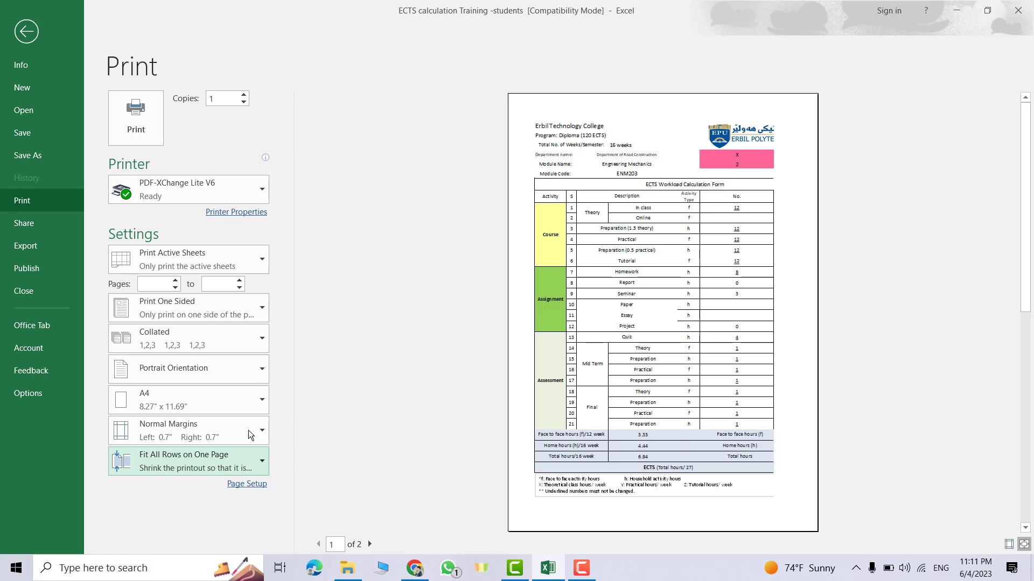
click(262, 456)
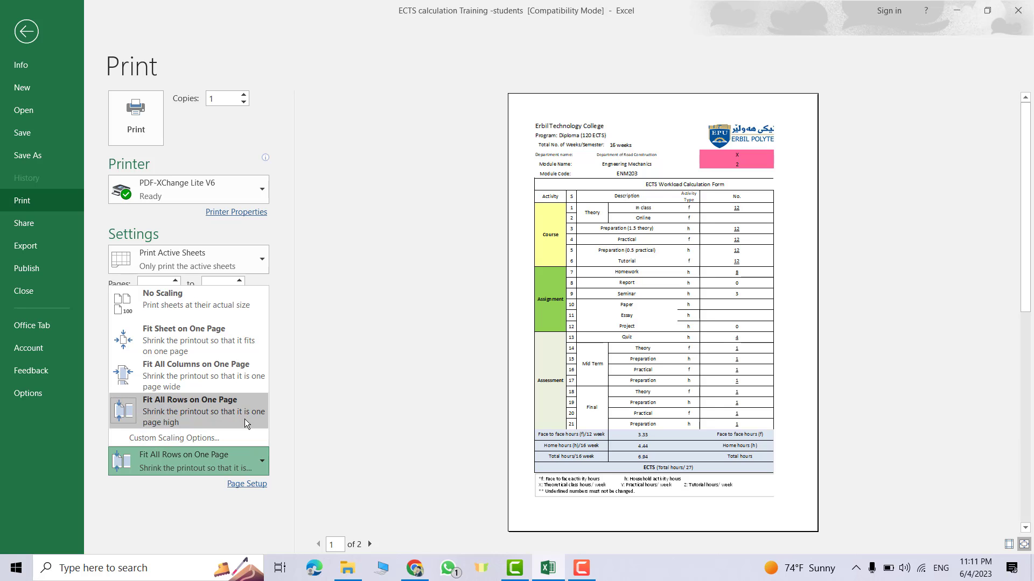
click(225, 373)
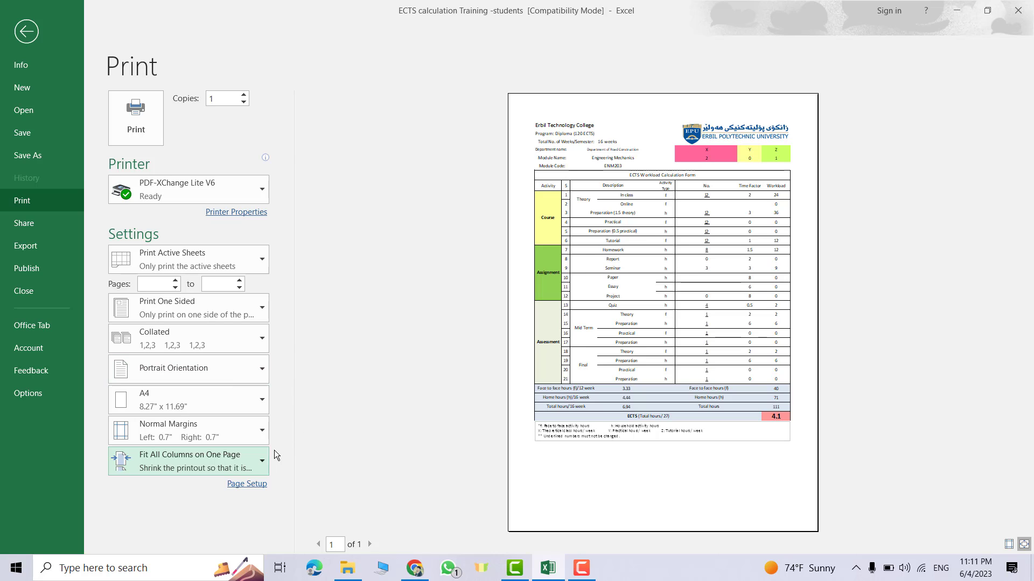
Step: In Page Setup's Margins tab, centre the table horizontally and vertically on the page
click(248, 485)
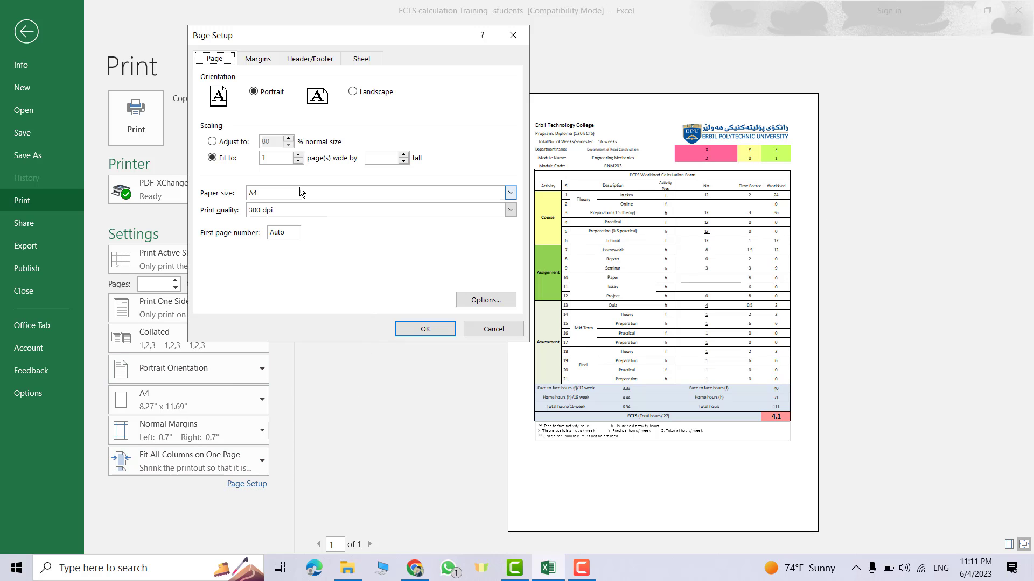
click(256, 61)
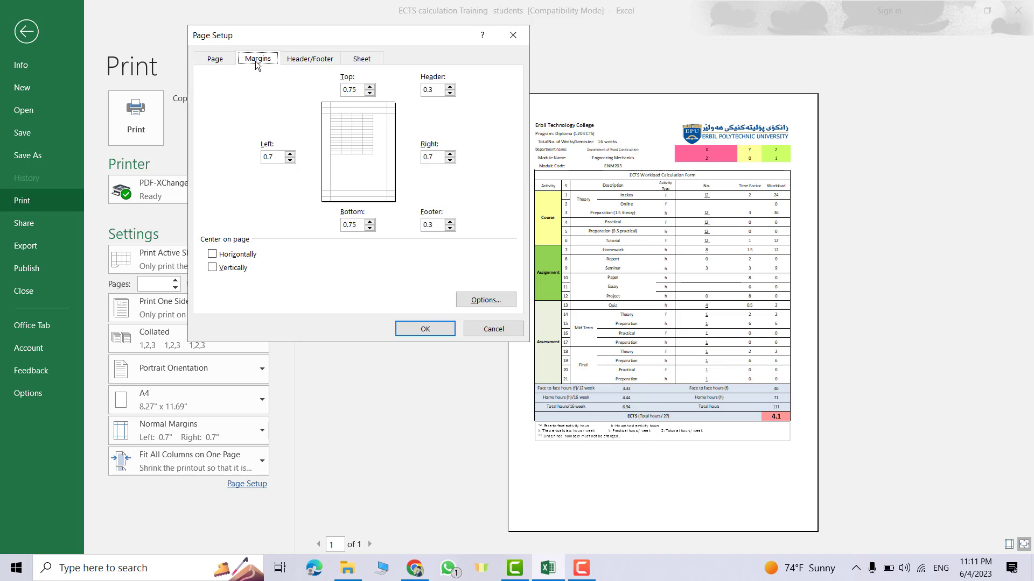
click(291, 154)
click(213, 256)
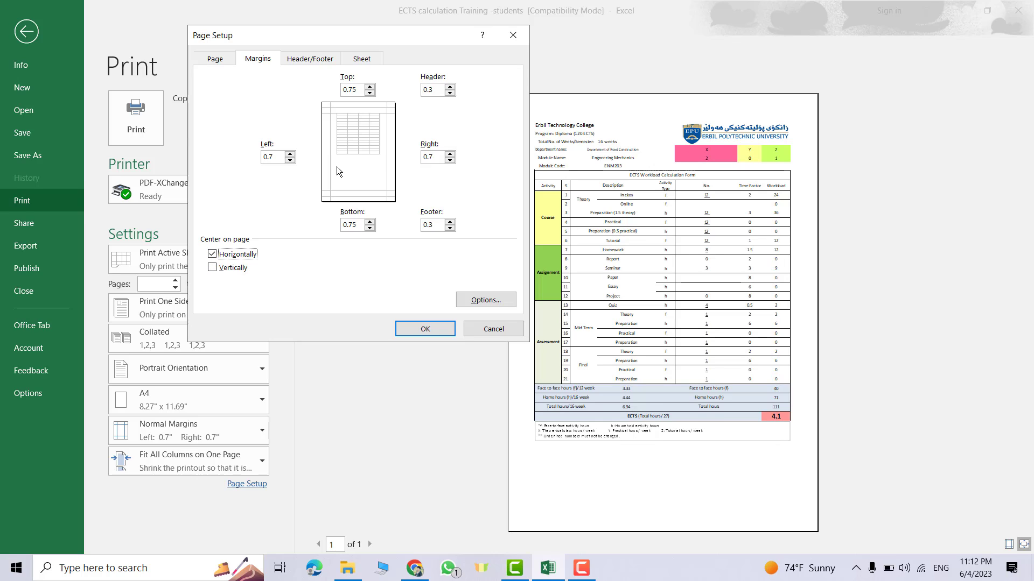
click(213, 267)
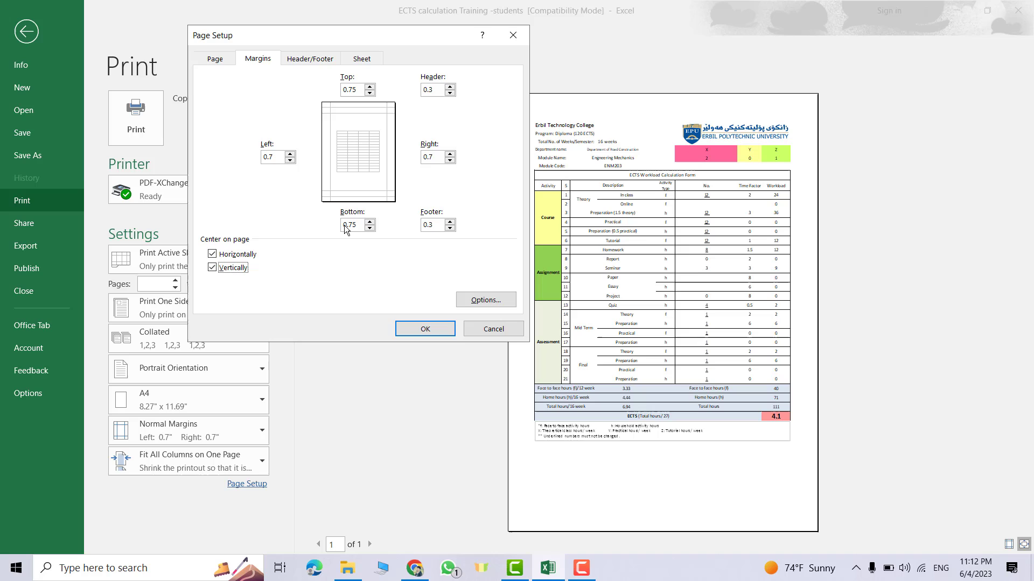
click(425, 329)
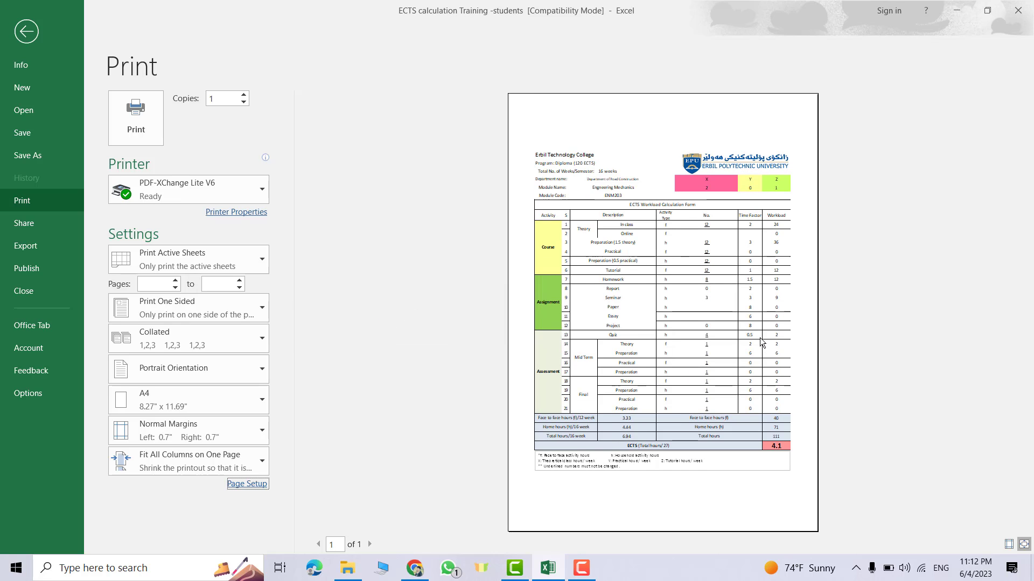
Step: Print to PDF-XChange Lite as '0' on the Desktop, overwriting the existing file
key(shift+Tab)
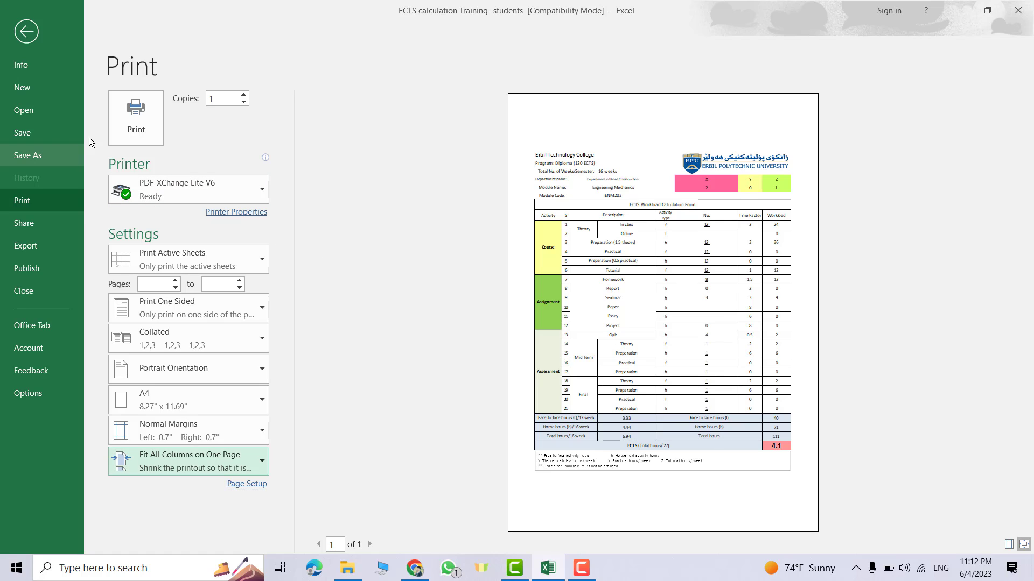
click(136, 131)
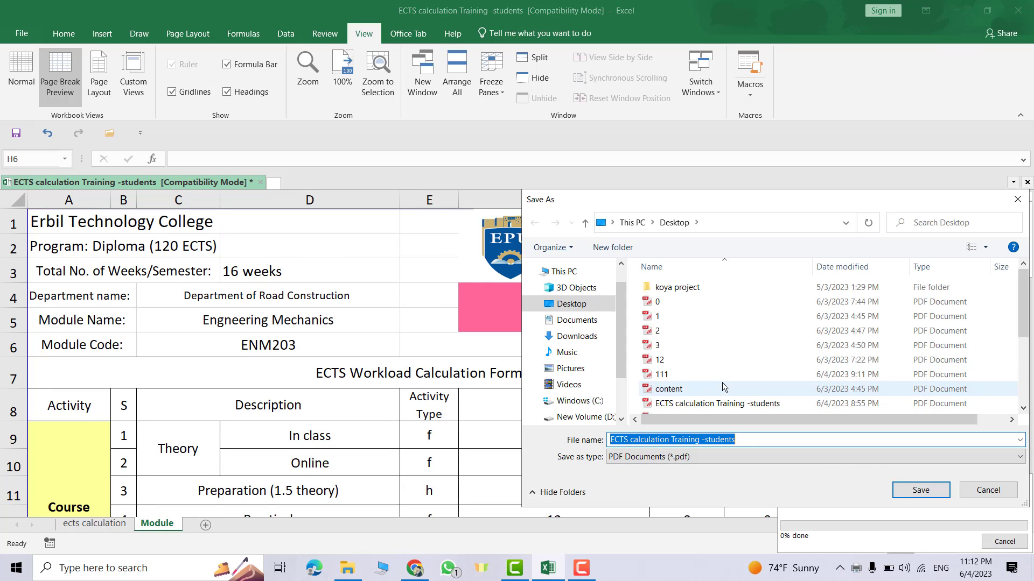
click(671, 302)
click(899, 491)
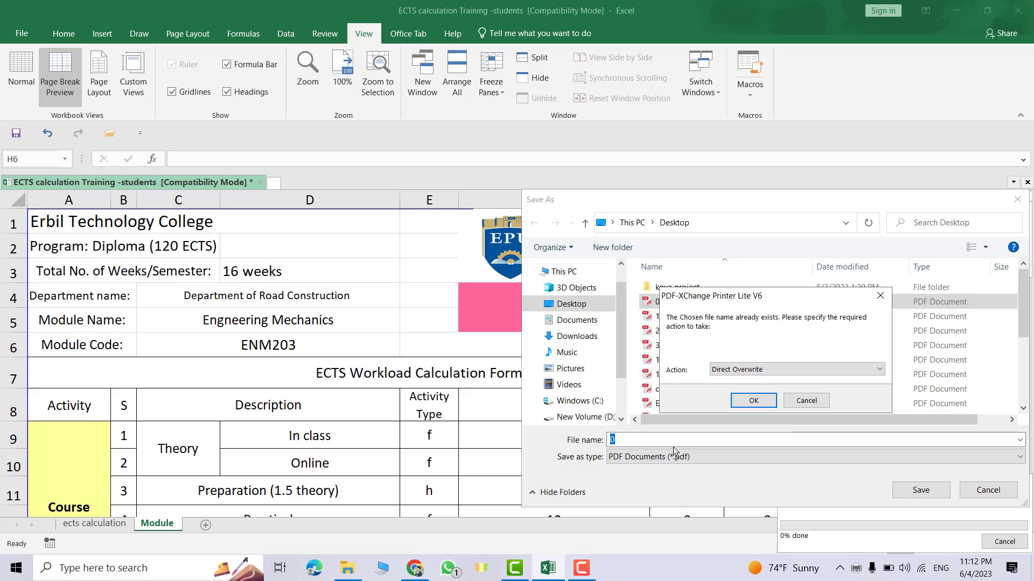
click(753, 401)
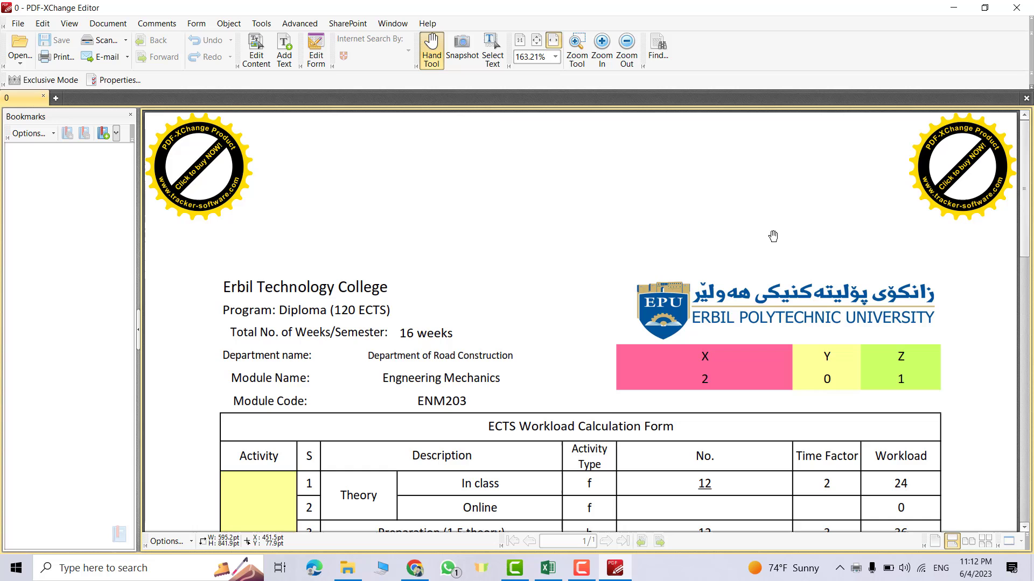
Step: Scroll through the single-page ENM203 ECTS Workload Calculation Form PDF to check the table and totals
scroll(724, 256, down, 3)
scroll(635, 282, down, 8)
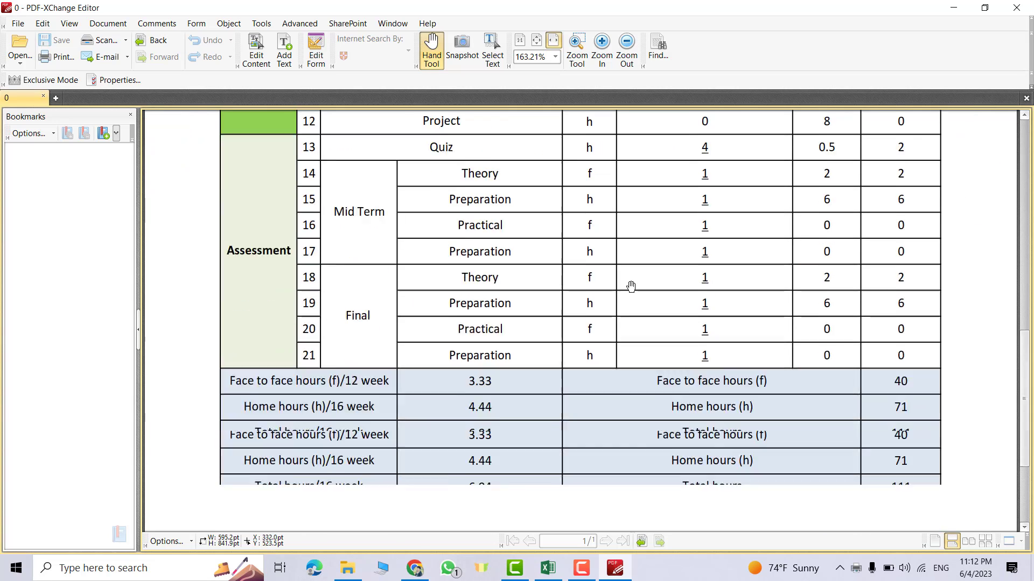
scroll(631, 288, up, 12)
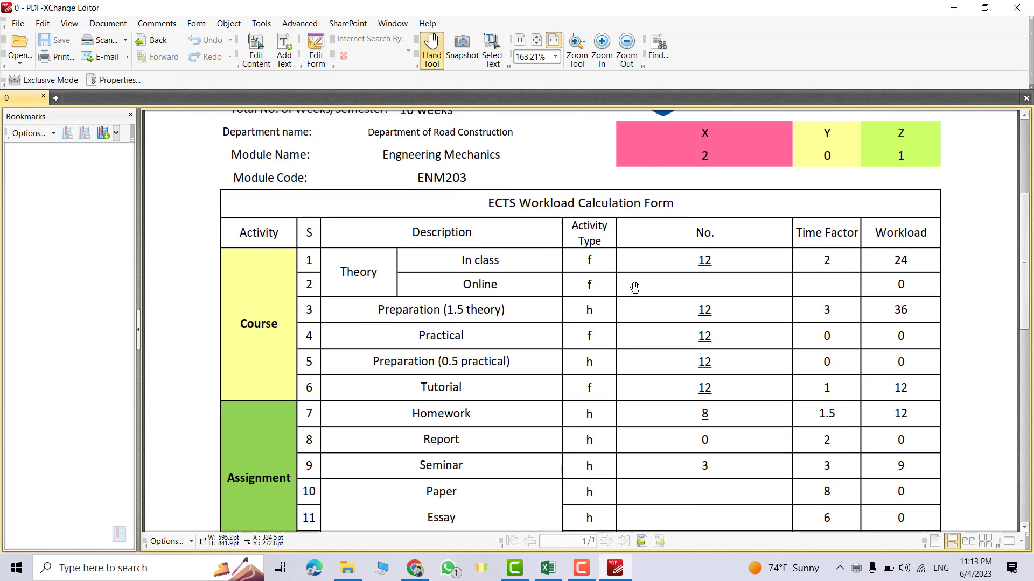
scroll(554, 323, down, 3)
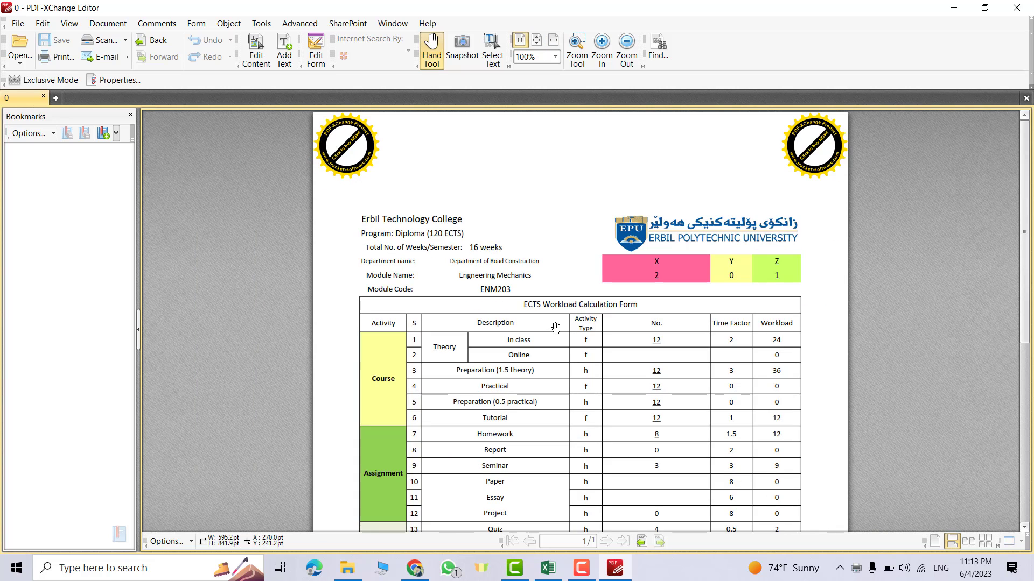